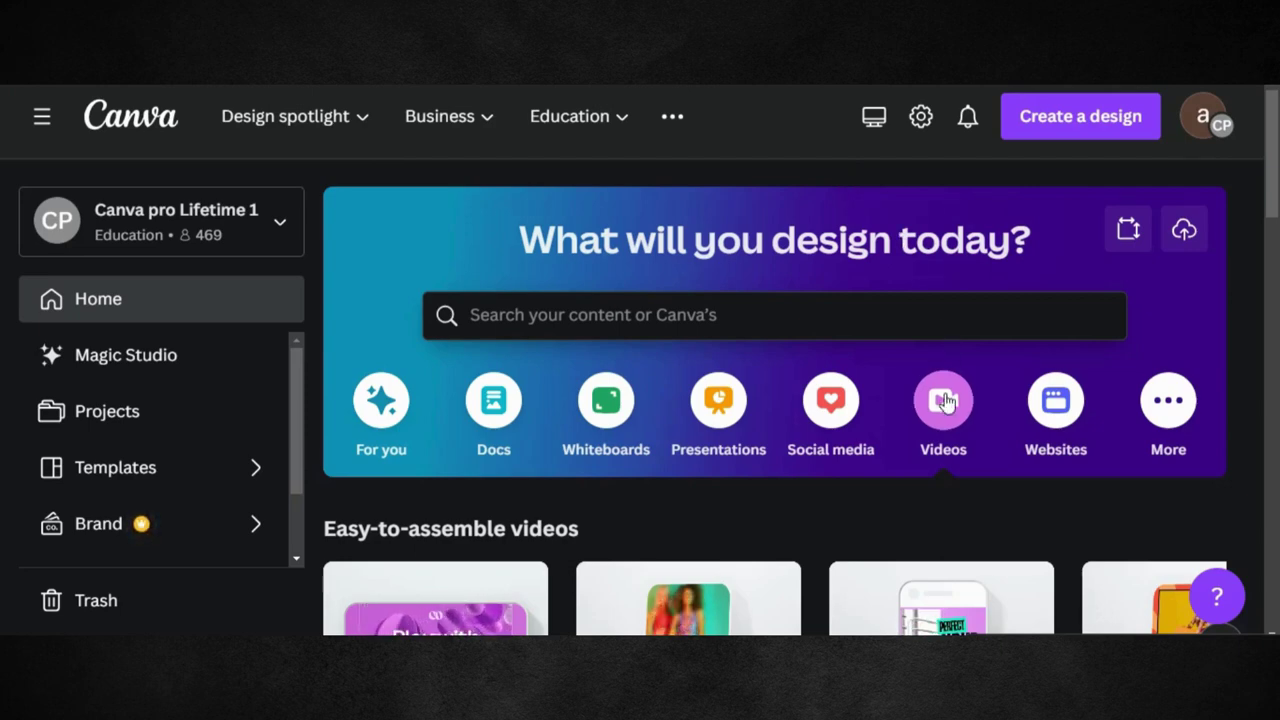
# Create a blank design of the Video type from the easy-to-assemble videos
pyautogui.scroll(-1, 550, 540)
pyautogui.scroll(-1, 550, 541)
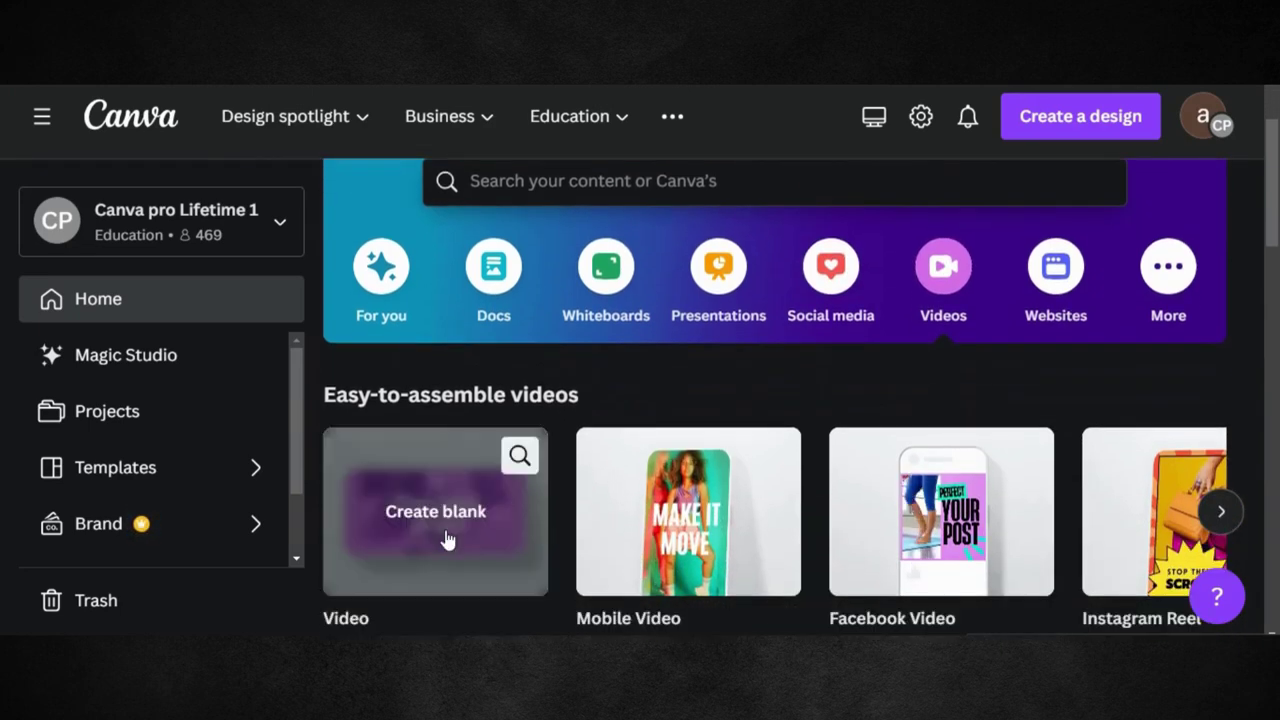
pyautogui.click(446, 537)
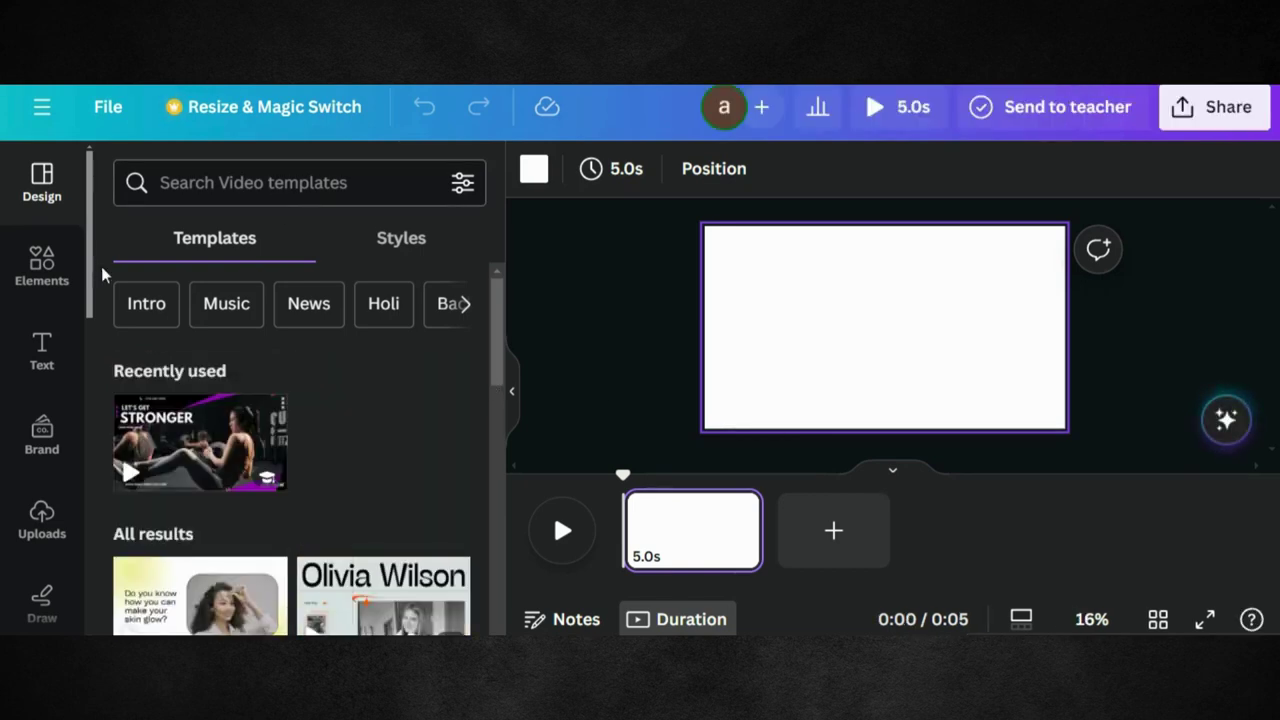
# Add the blue-sky Dubai skyline photo from the recently used elements to the blank page
pyautogui.click(41, 265)
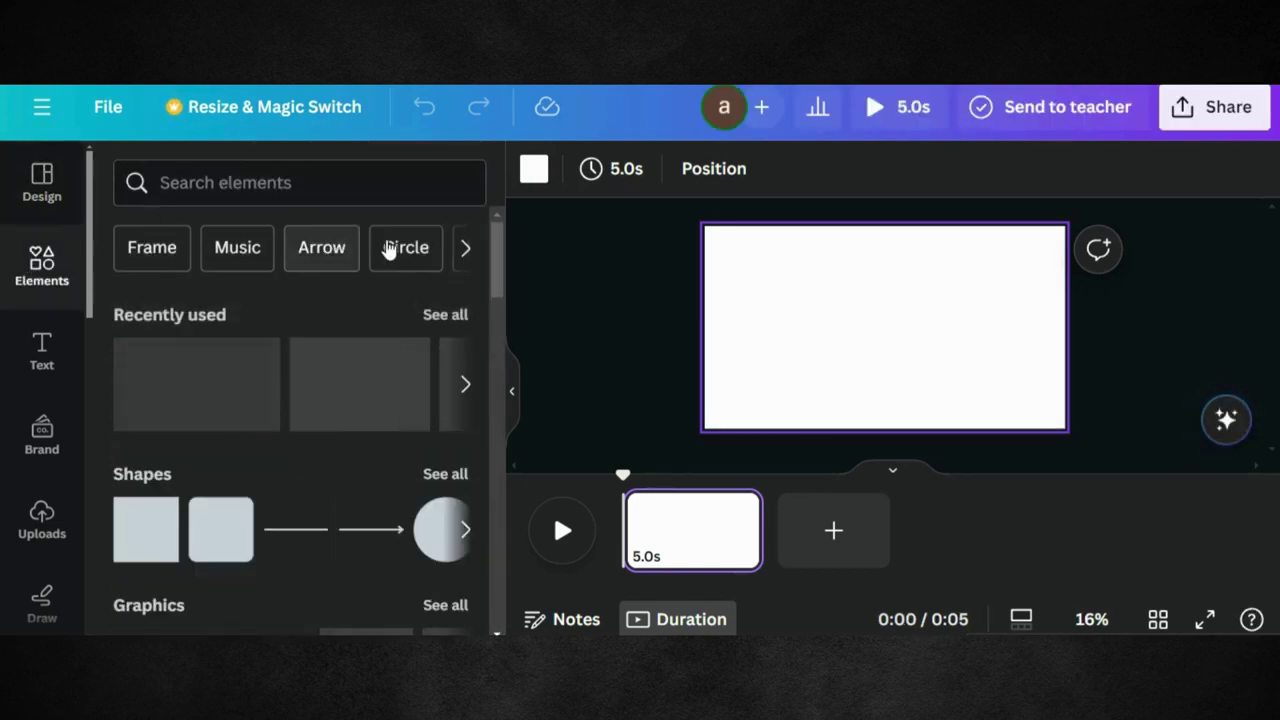
pyautogui.click(465, 384)
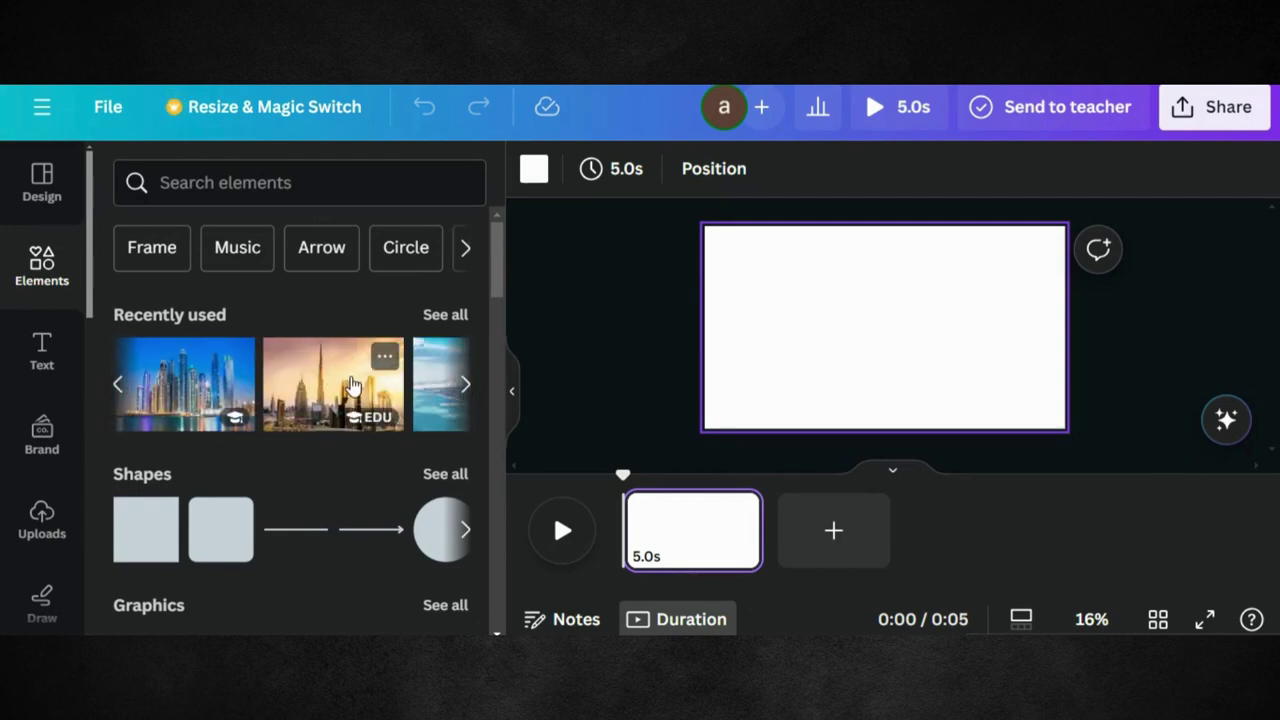
pyautogui.click(200, 380)
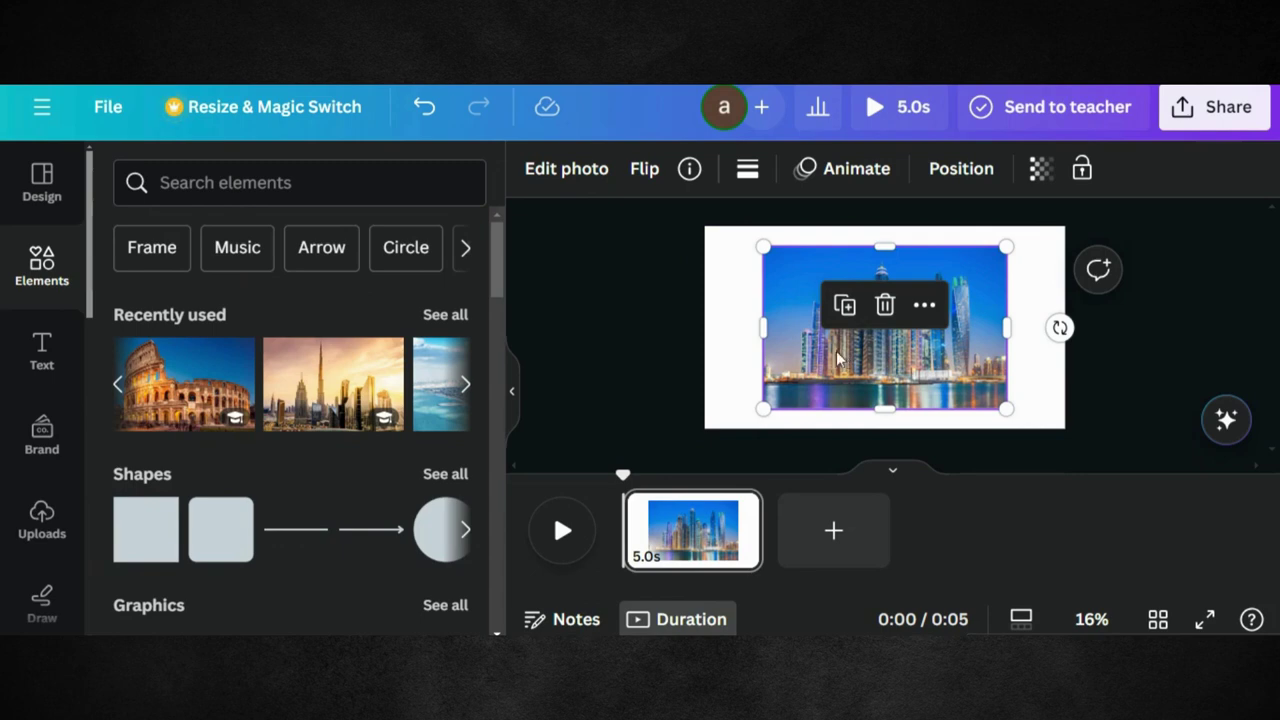
# Align the skyline photo with the page's upper-left corner, then enlarge and crop it to fill the page exactly
pyautogui.moveTo(838, 358); pyautogui.dragTo(780, 338)
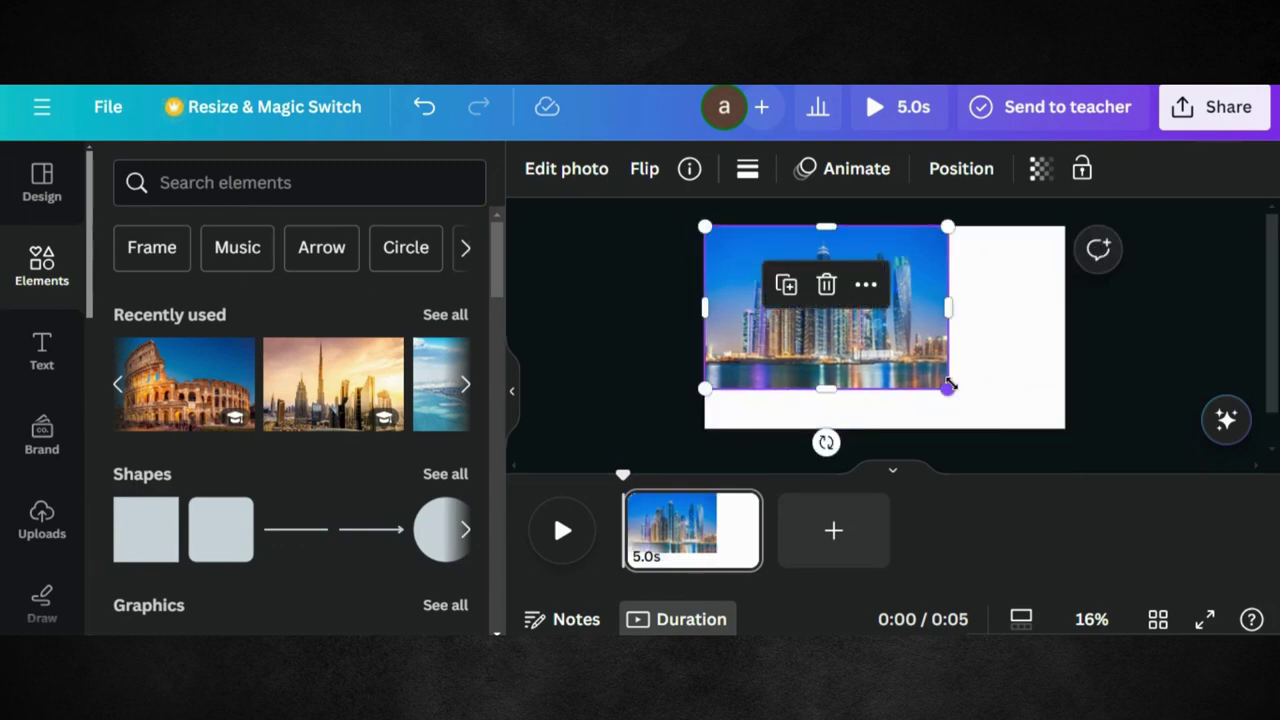
pyautogui.moveTo(950, 384); pyautogui.dragTo(1117, 377)
pyautogui.scroll(-1, 938, 390)
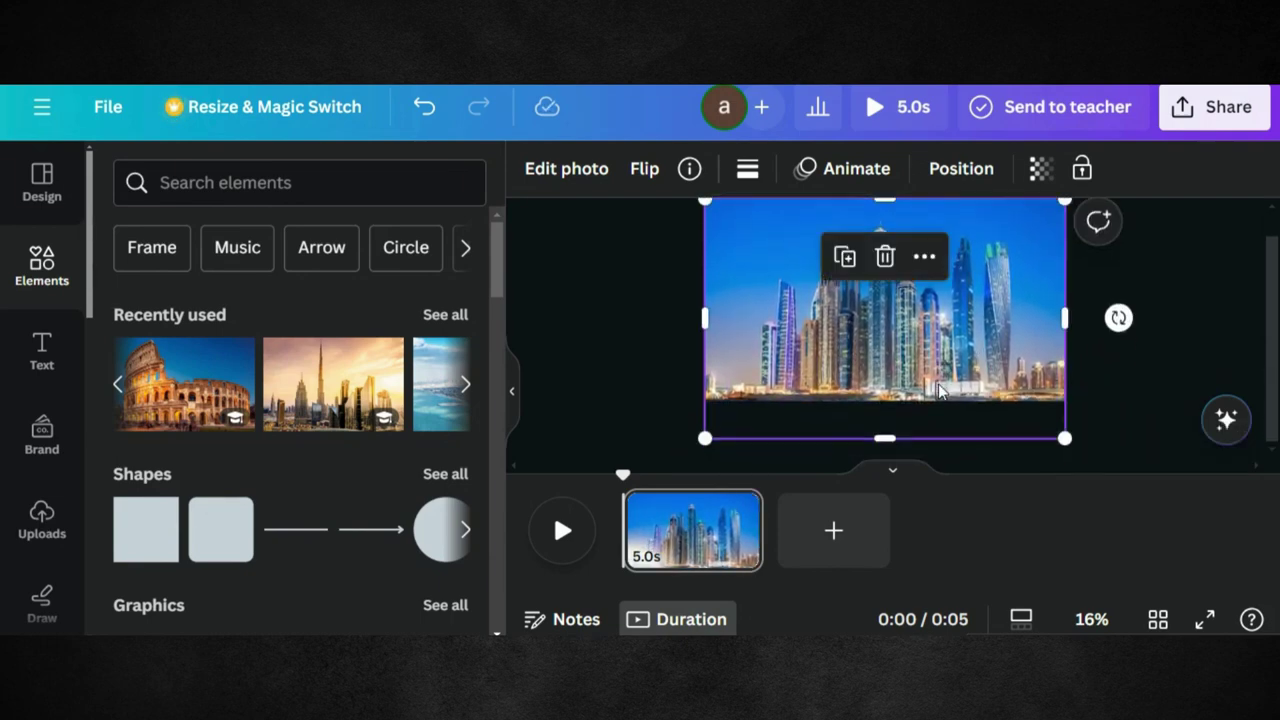
pyautogui.moveTo(888, 441); pyautogui.dragTo(887, 427)
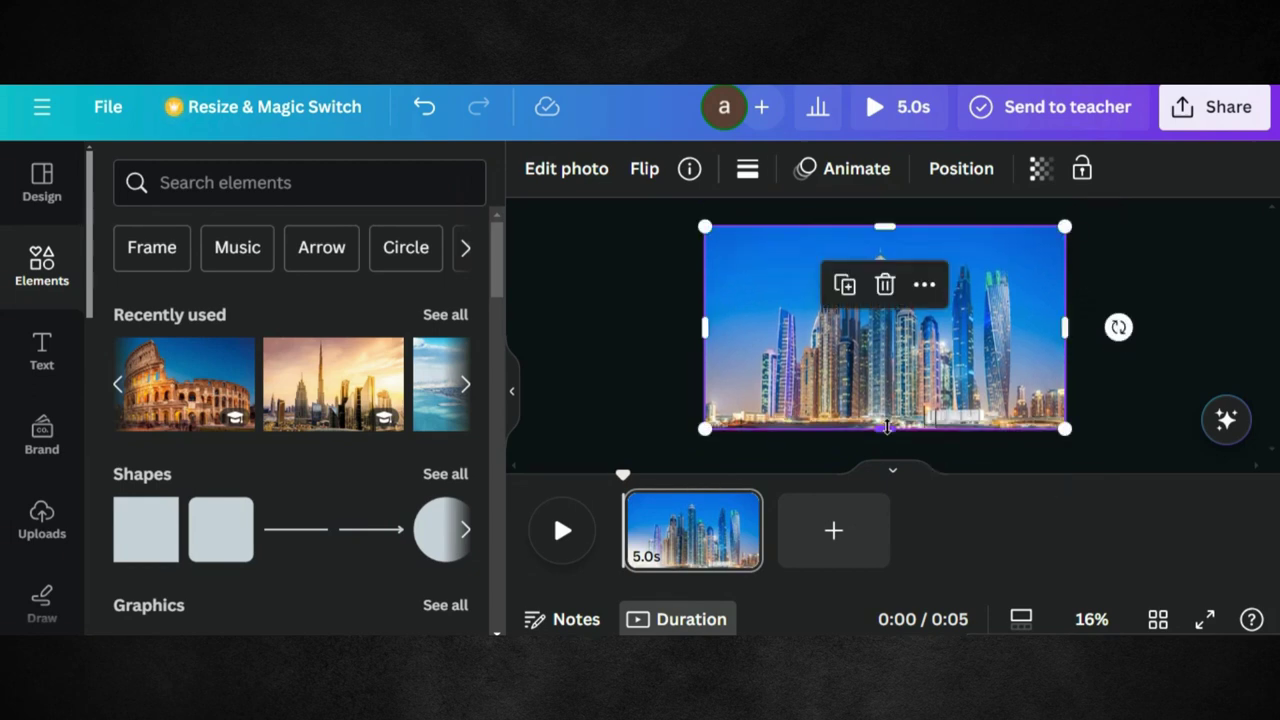
# Duplicate the skyline photo exactly over the original and remove the copy's background with BG Remover
pyautogui.click(843, 288)
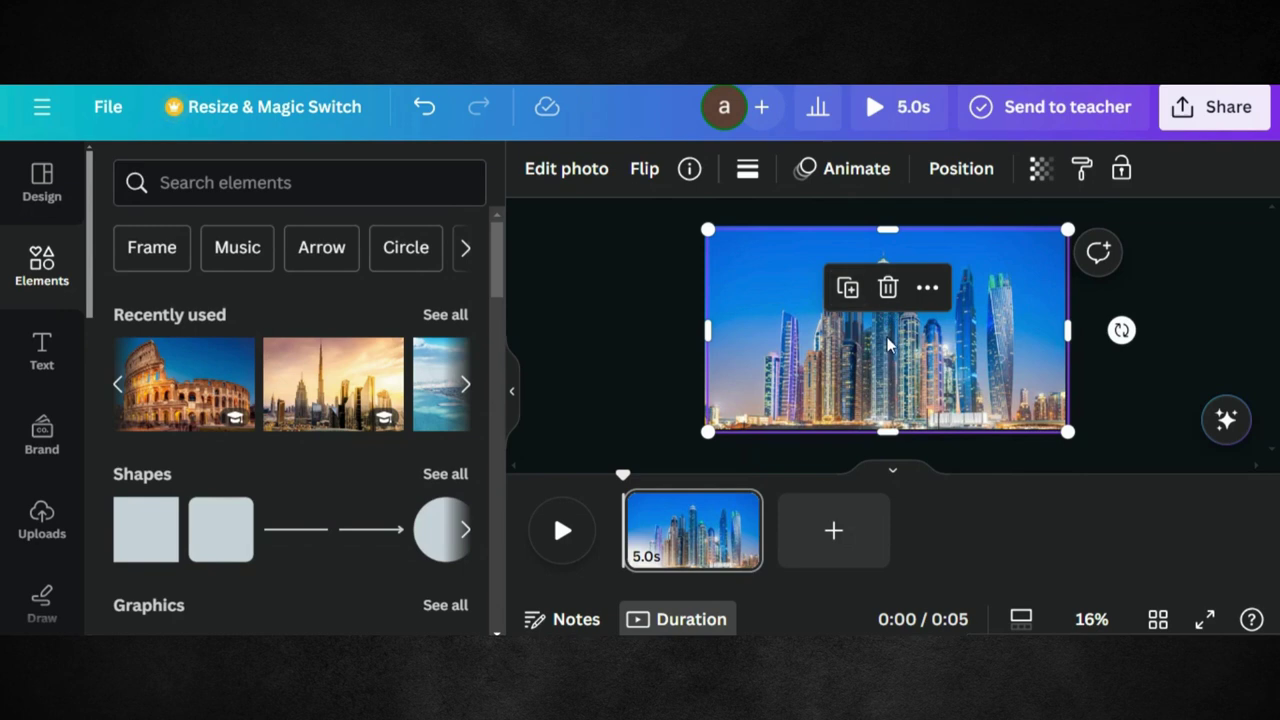
pyautogui.moveTo(884, 337); pyautogui.dragTo(880, 332)
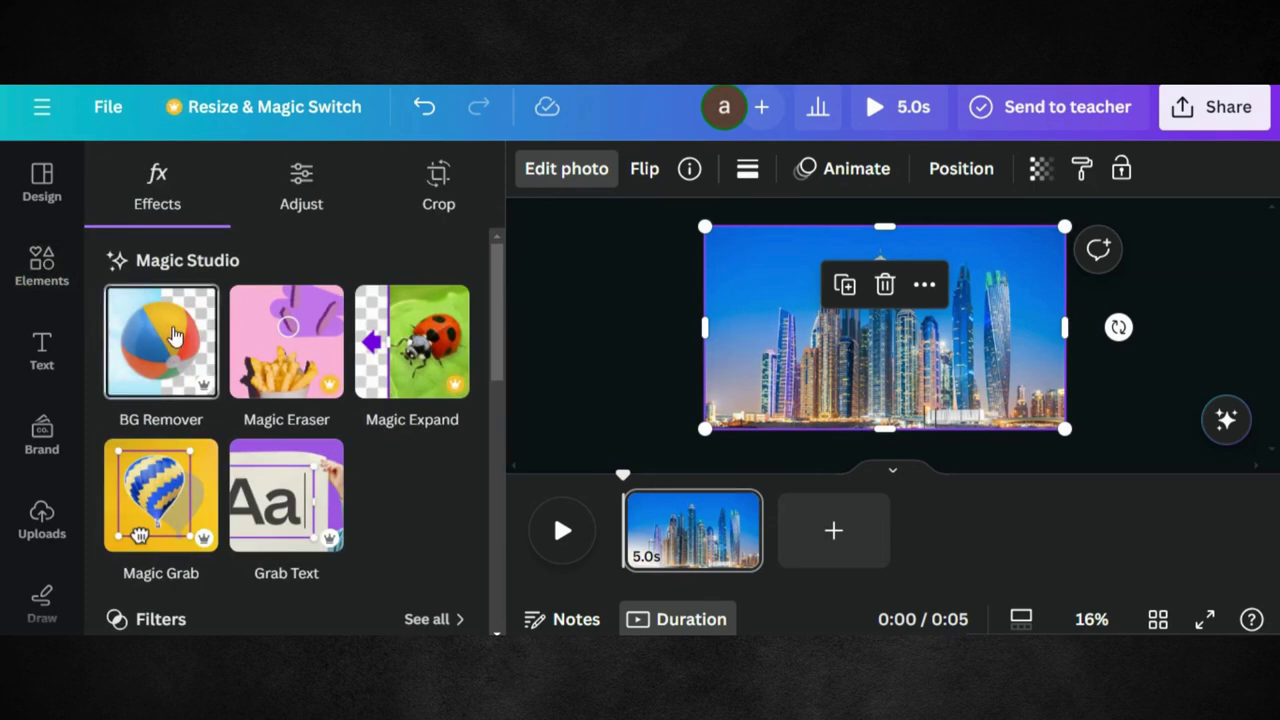
pyautogui.click(170, 336)
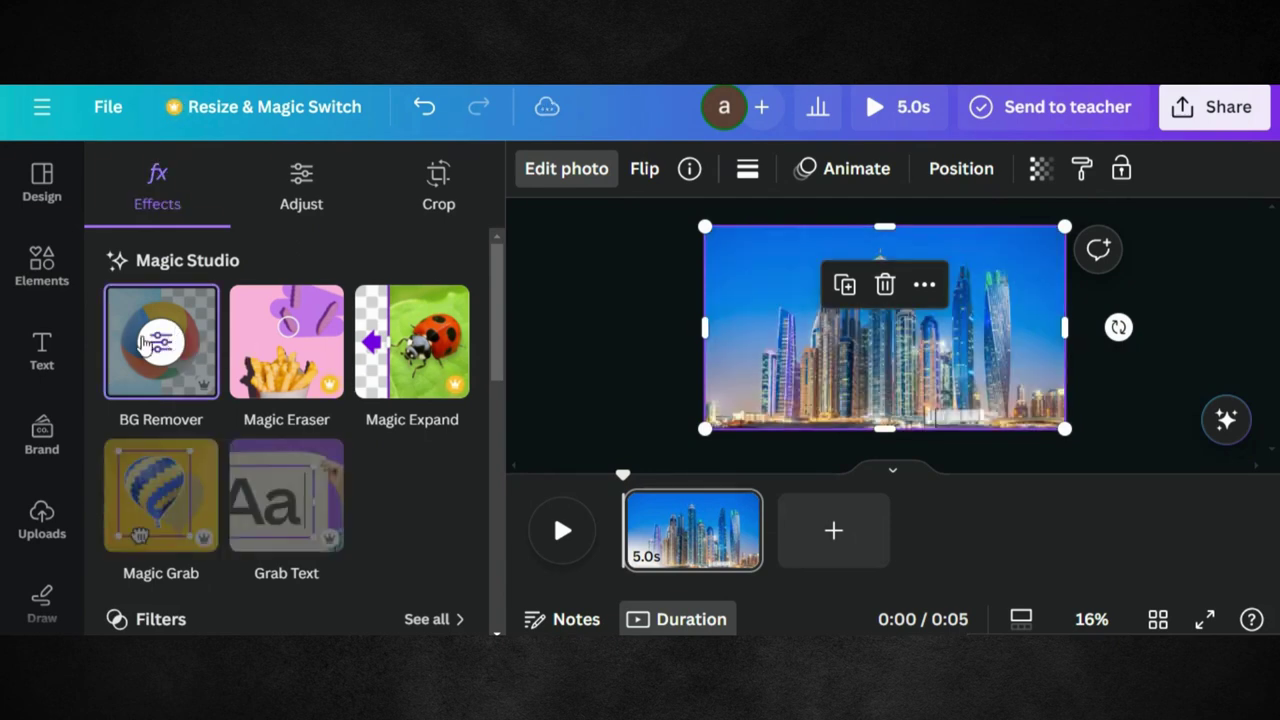
# Add a heading reading "DUBAI" over the skyline and enlarge it to font size 226
pyautogui.click(42, 350)
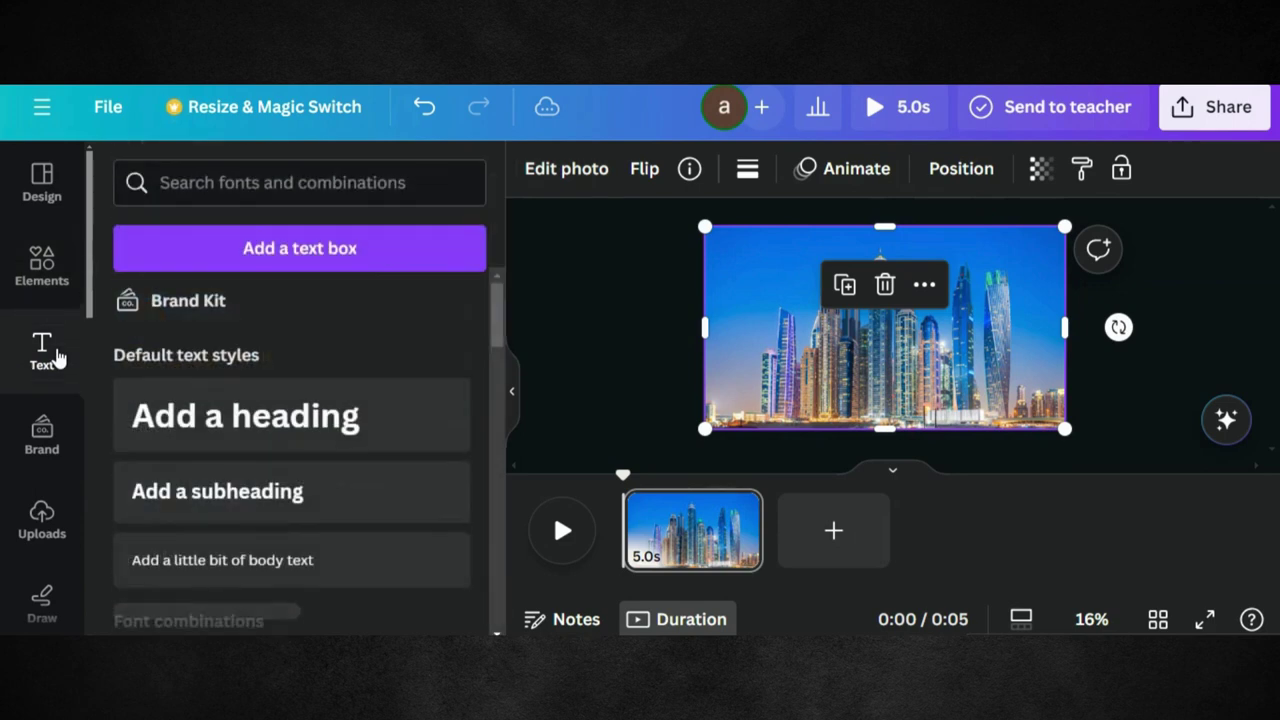
pyautogui.click(246, 428)
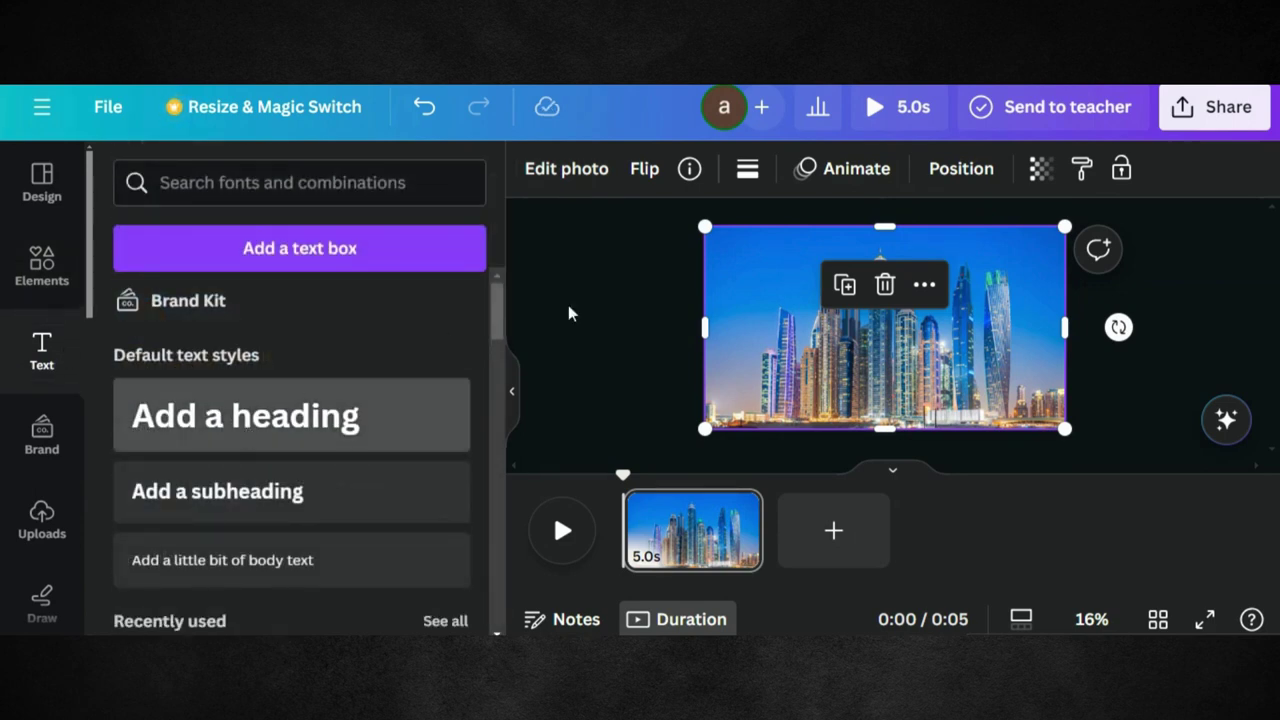
pyautogui.press('BackSpace')
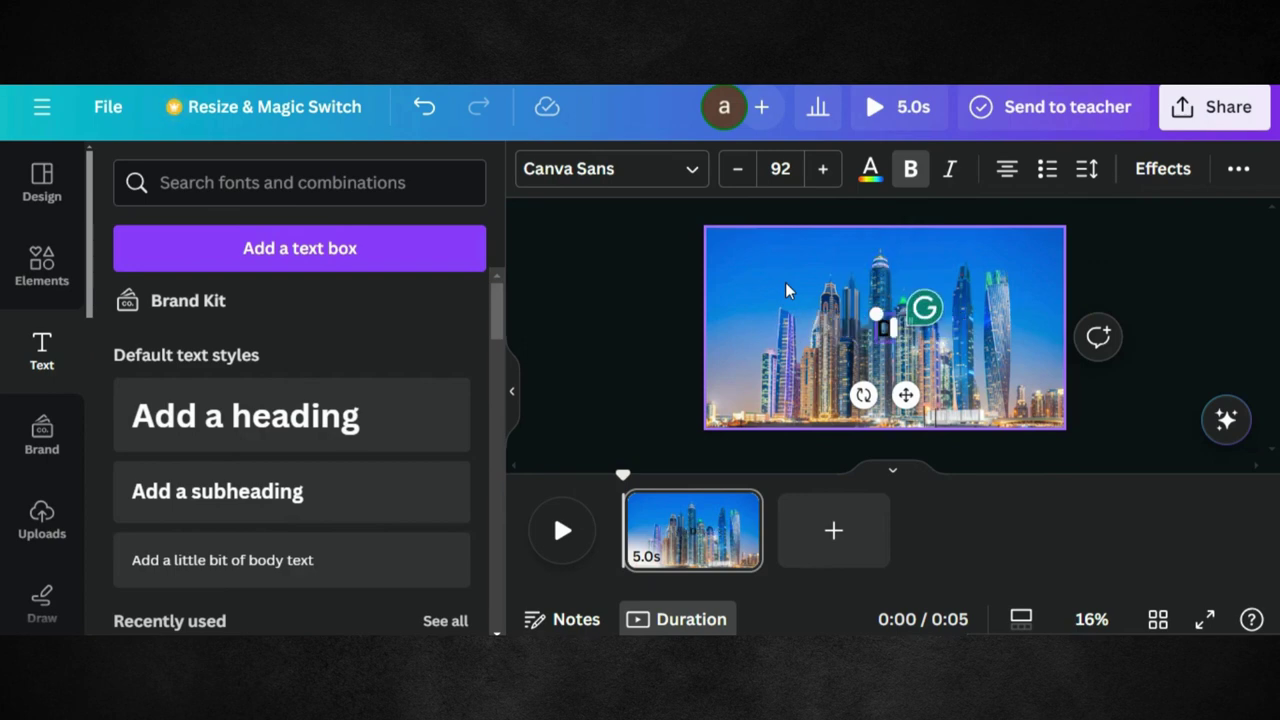
pyautogui.write('DUBAI')
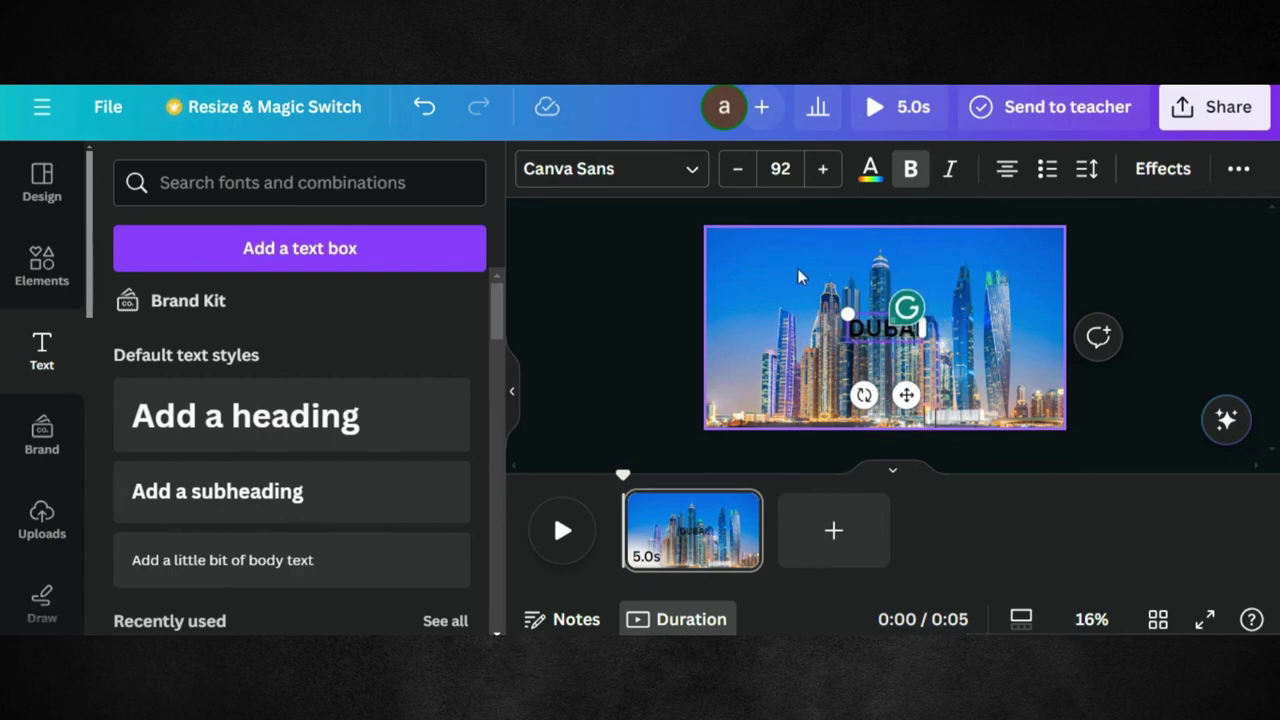
pyautogui.moveTo(792, 297); pyautogui.dragTo(738, 274)
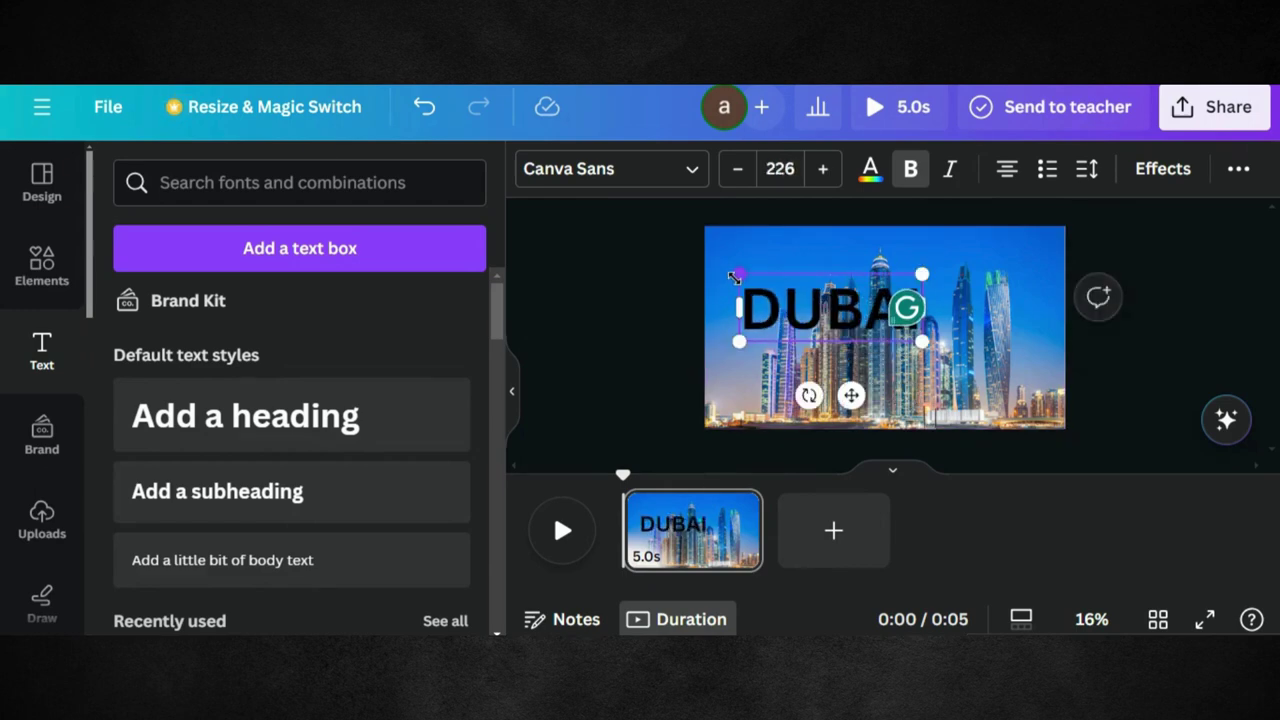
# Set the DUBAI heading's font to League Spartan and its colour to white
pyautogui.click(690, 175)
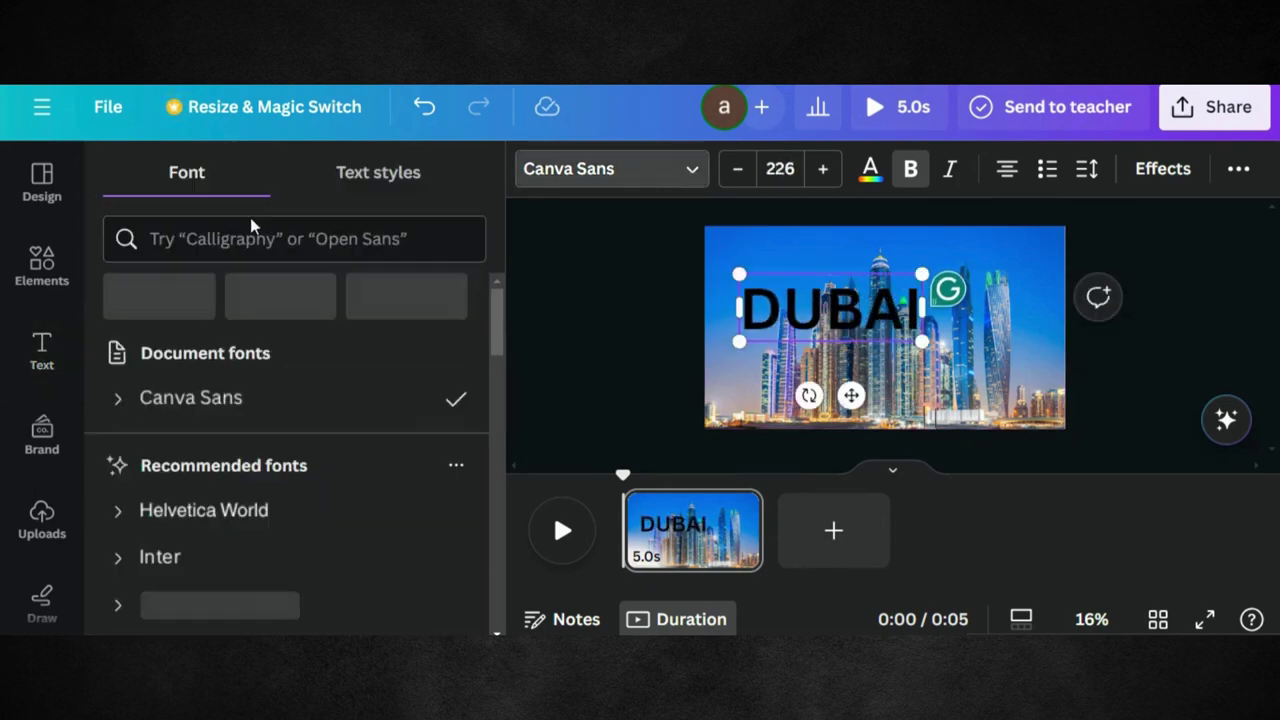
pyautogui.click(242, 245)
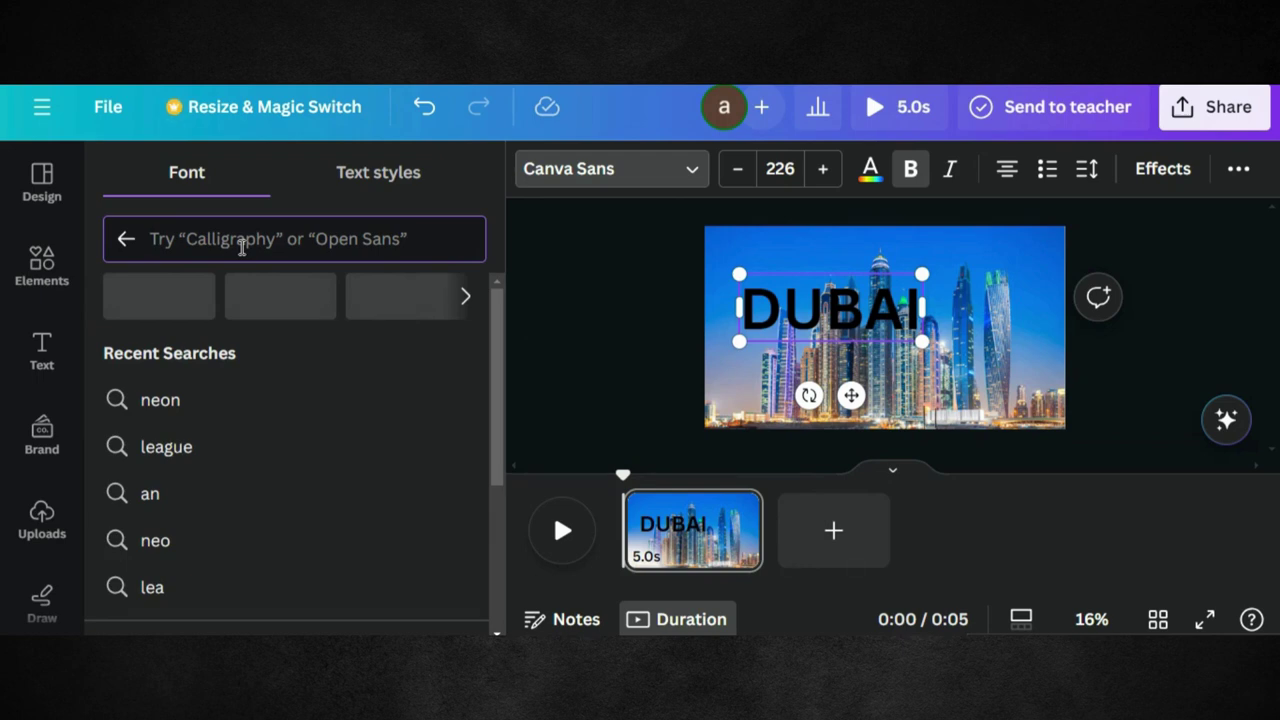
pyautogui.click(209, 443)
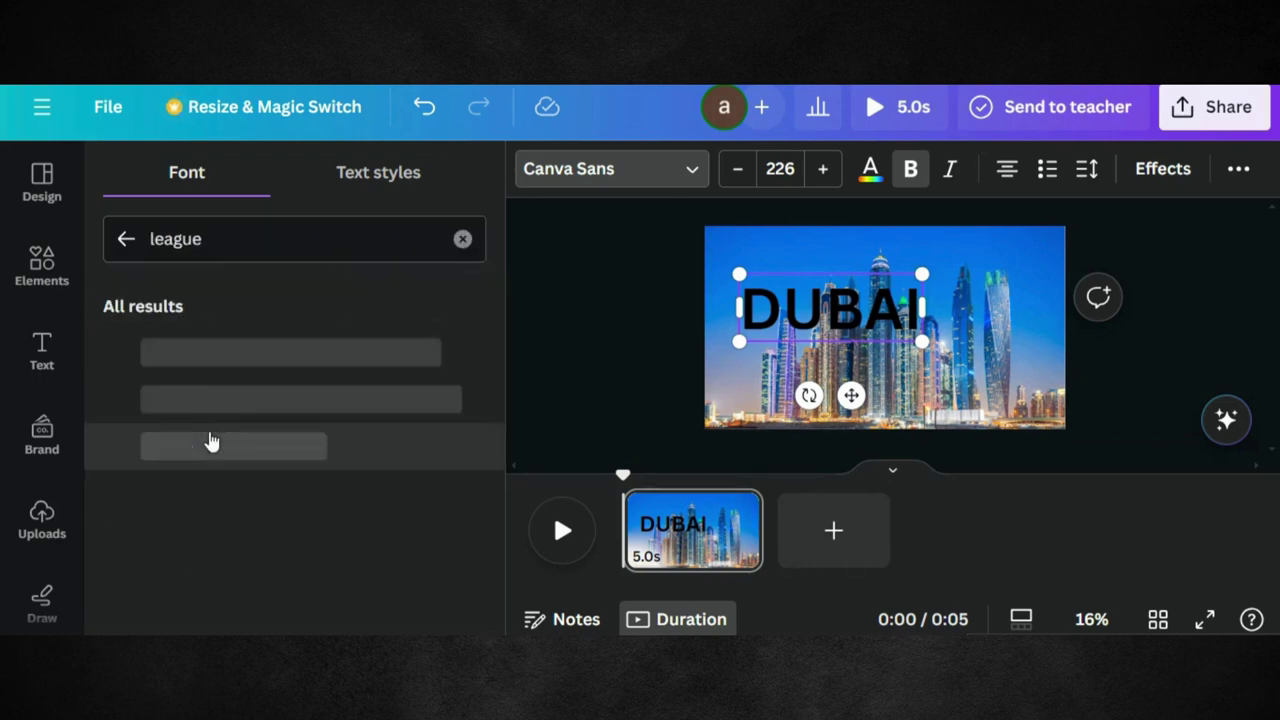
pyautogui.click(688, 305)
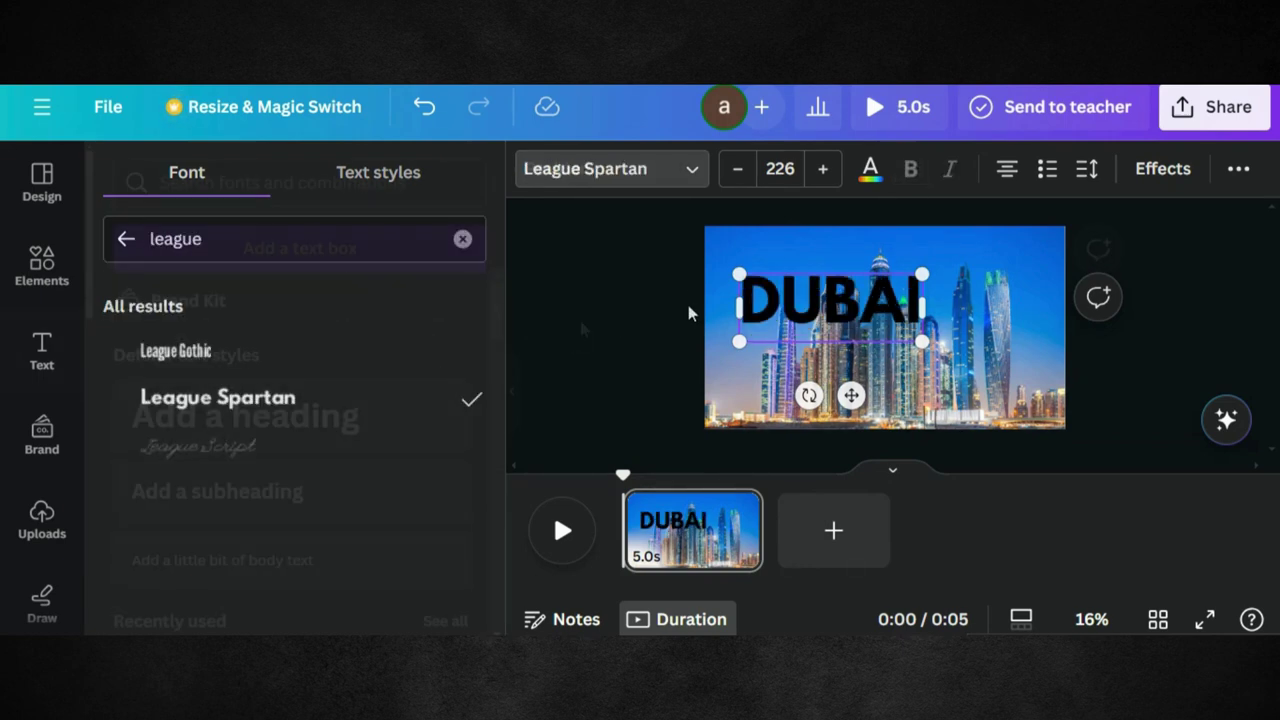
pyautogui.click(870, 168)
pyautogui.click(237, 310)
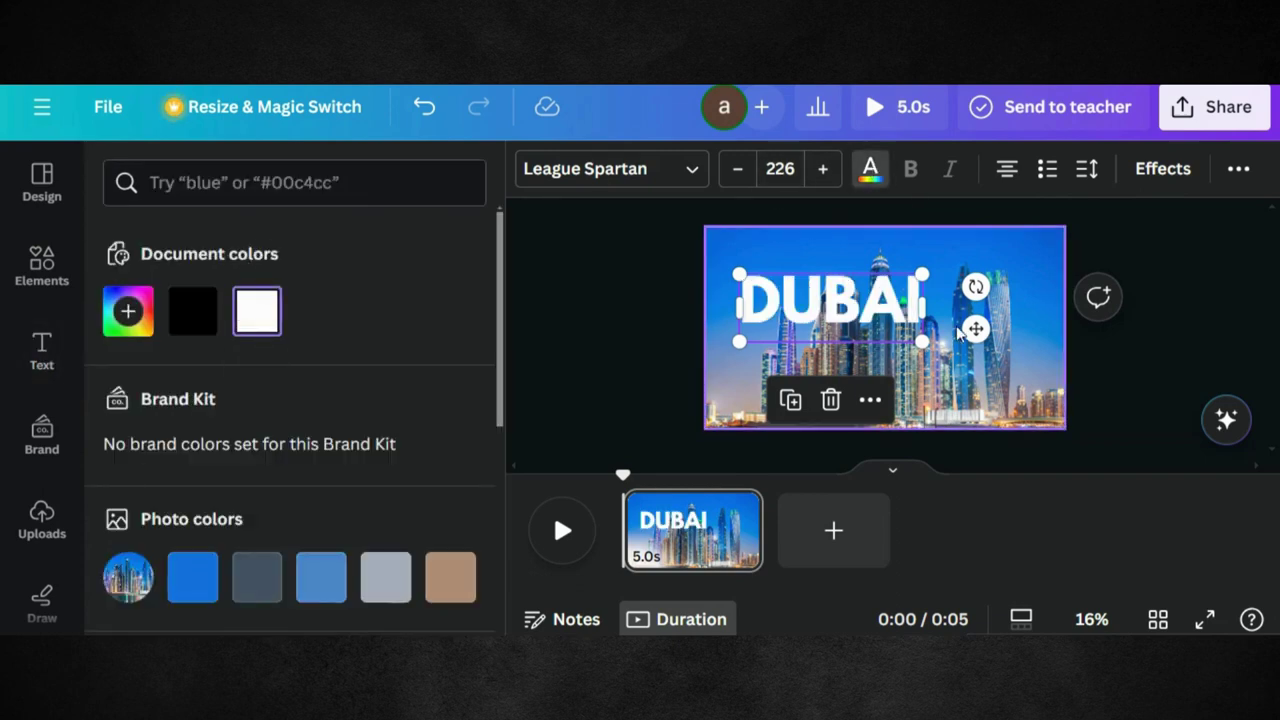
# Enlarge the DUBAI heading to font size 394 and centre it horizontally over the upper part of the skyline
pyautogui.moveTo(921, 341); pyautogui.dragTo(1058, 357)
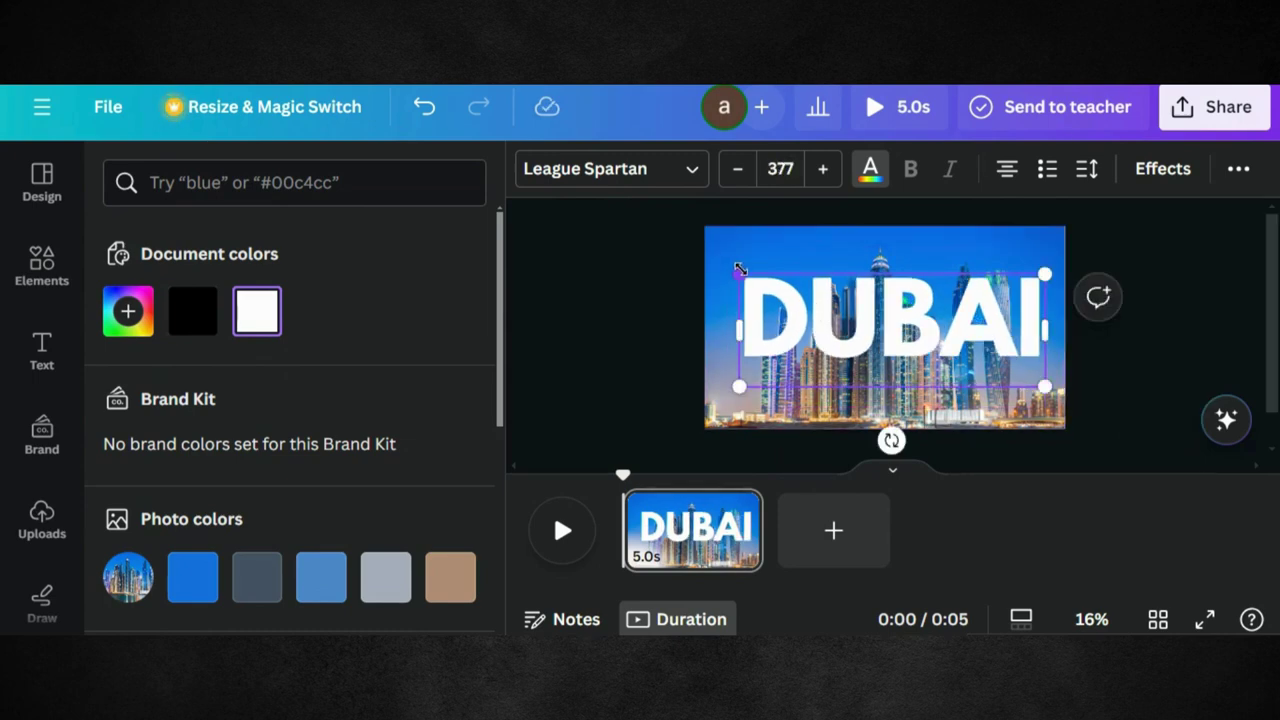
pyautogui.moveTo(738, 268); pyautogui.dragTo(725, 268)
pyautogui.moveTo(857, 322); pyautogui.dragTo(866, 298)
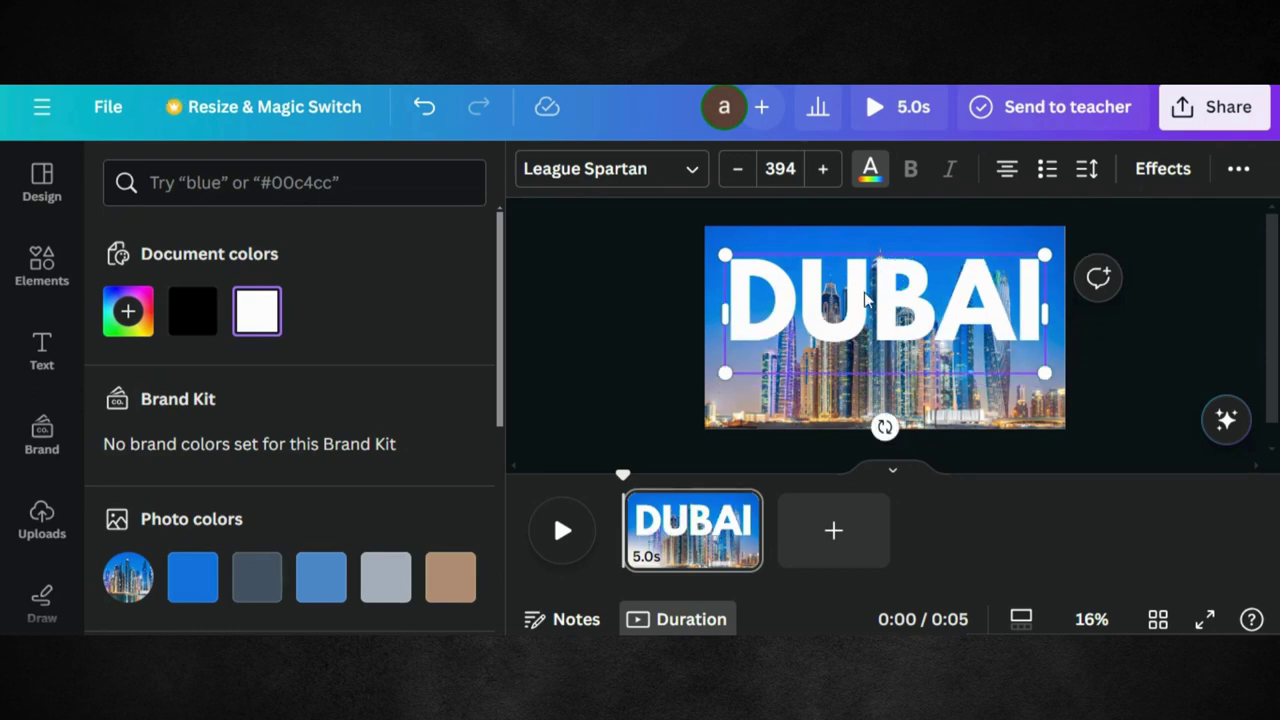
# Duplicate the DUBAI heading and align the copy exactly over the original
pyautogui.rightClick(866, 298)
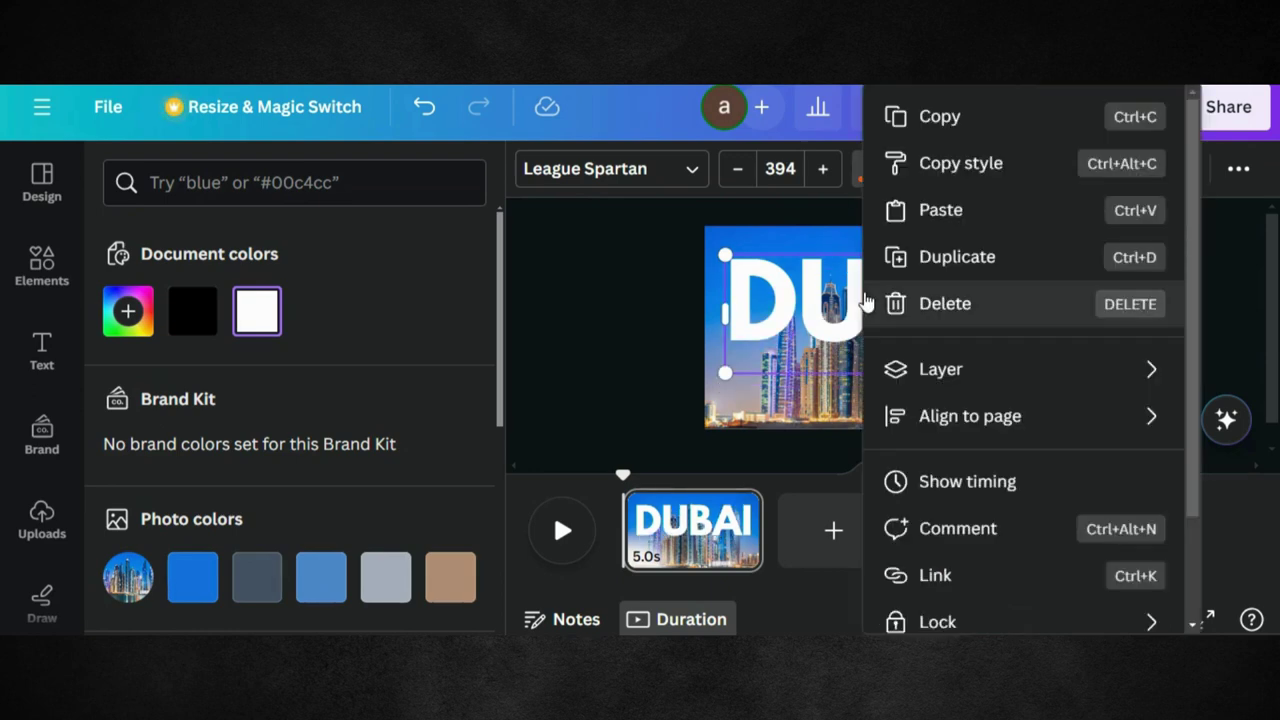
pyautogui.click(927, 258)
pyautogui.moveTo(887, 293); pyautogui.dragTo(884, 290)
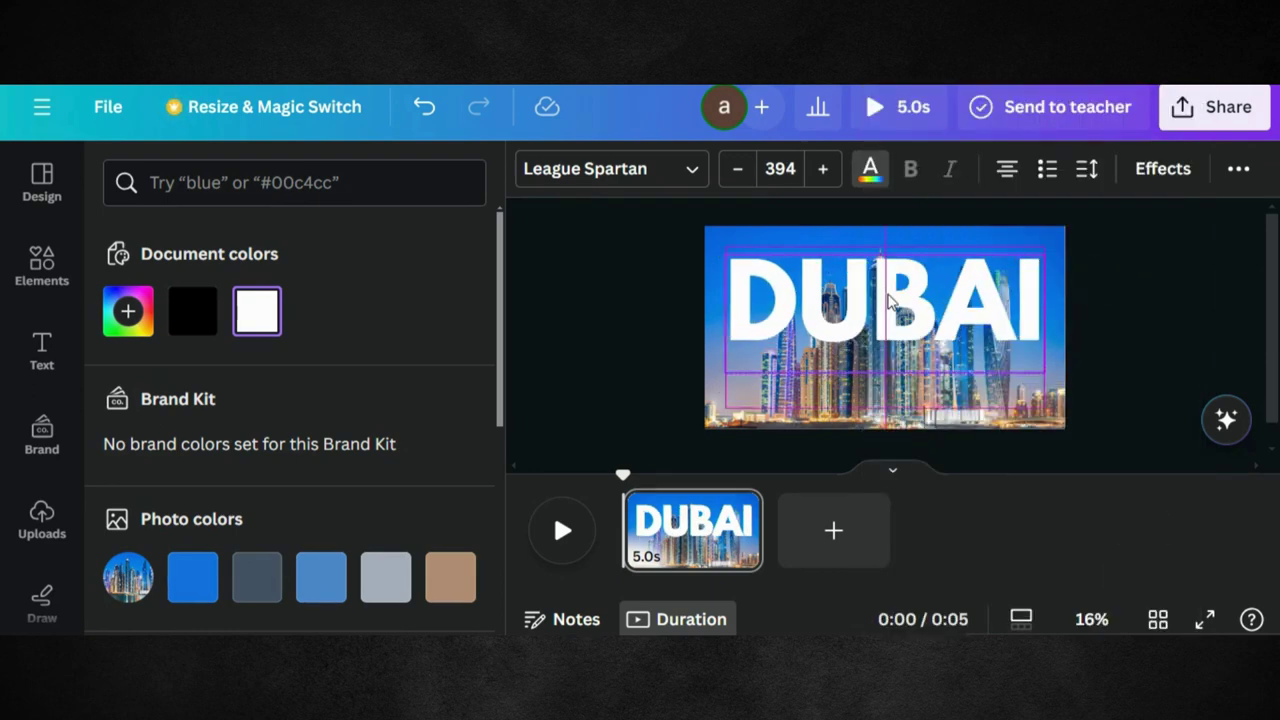
# Apply the Hollow effect with a thickness of 20 to the copied DUBAI heading
pyautogui.click(1146, 167)
pyautogui.click(163, 466)
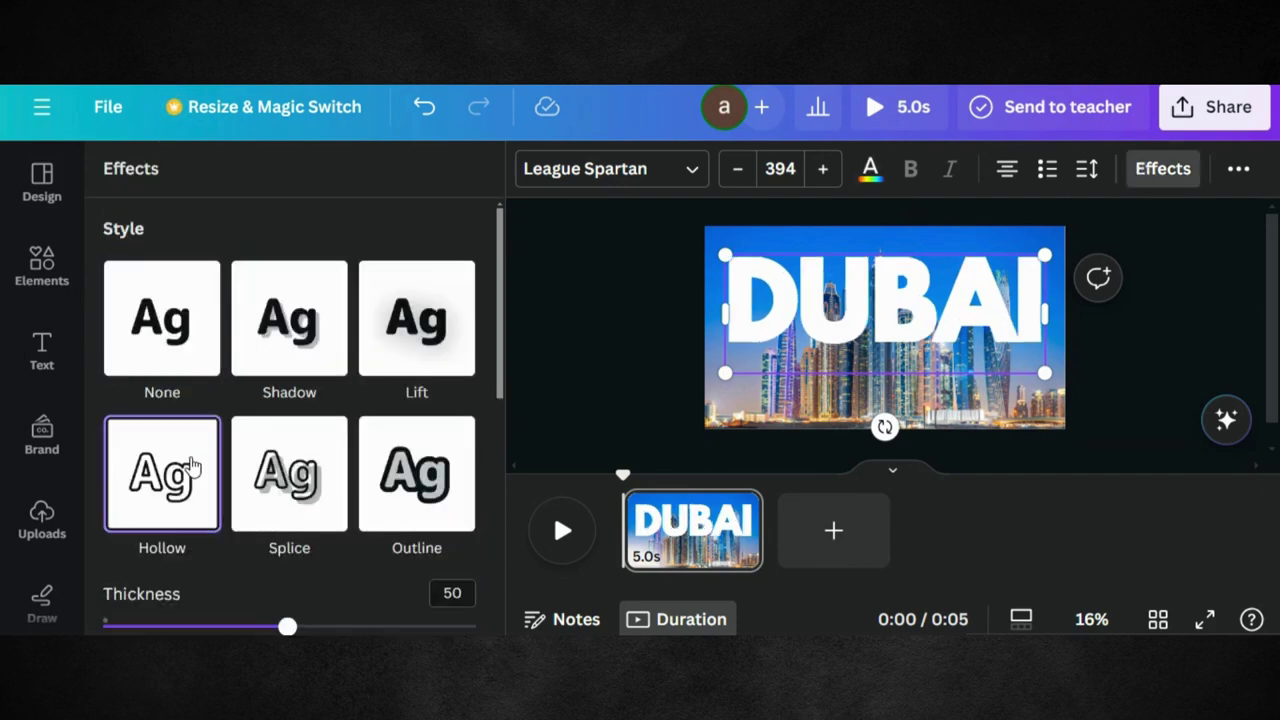
pyautogui.scroll(-2, 193, 466)
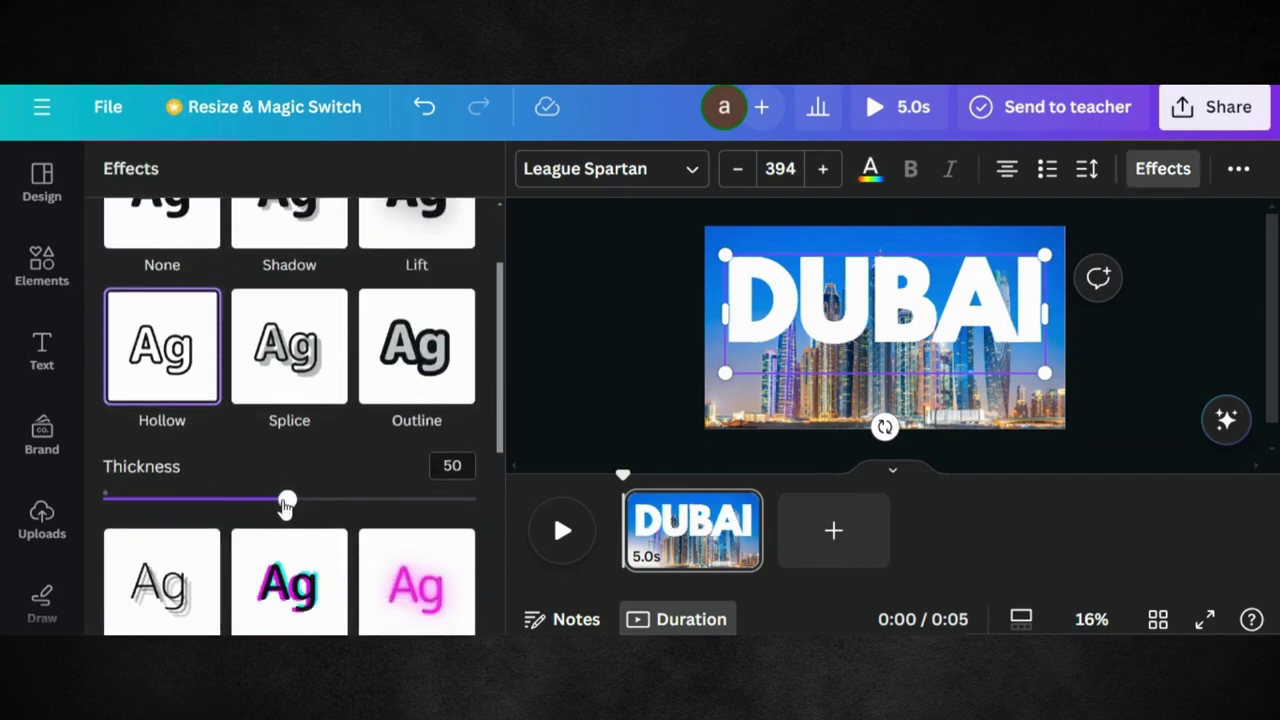
pyautogui.moveTo(286, 505); pyautogui.dragTo(167, 499)
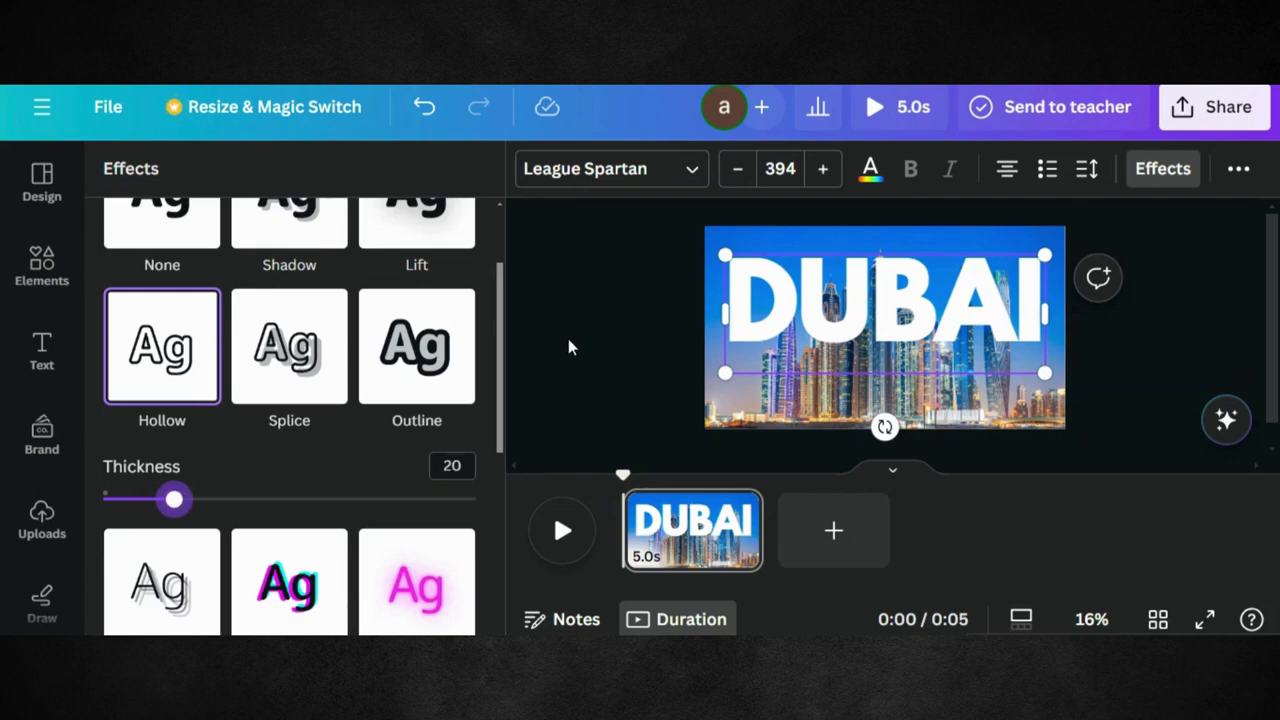
pyautogui.press('Escape')
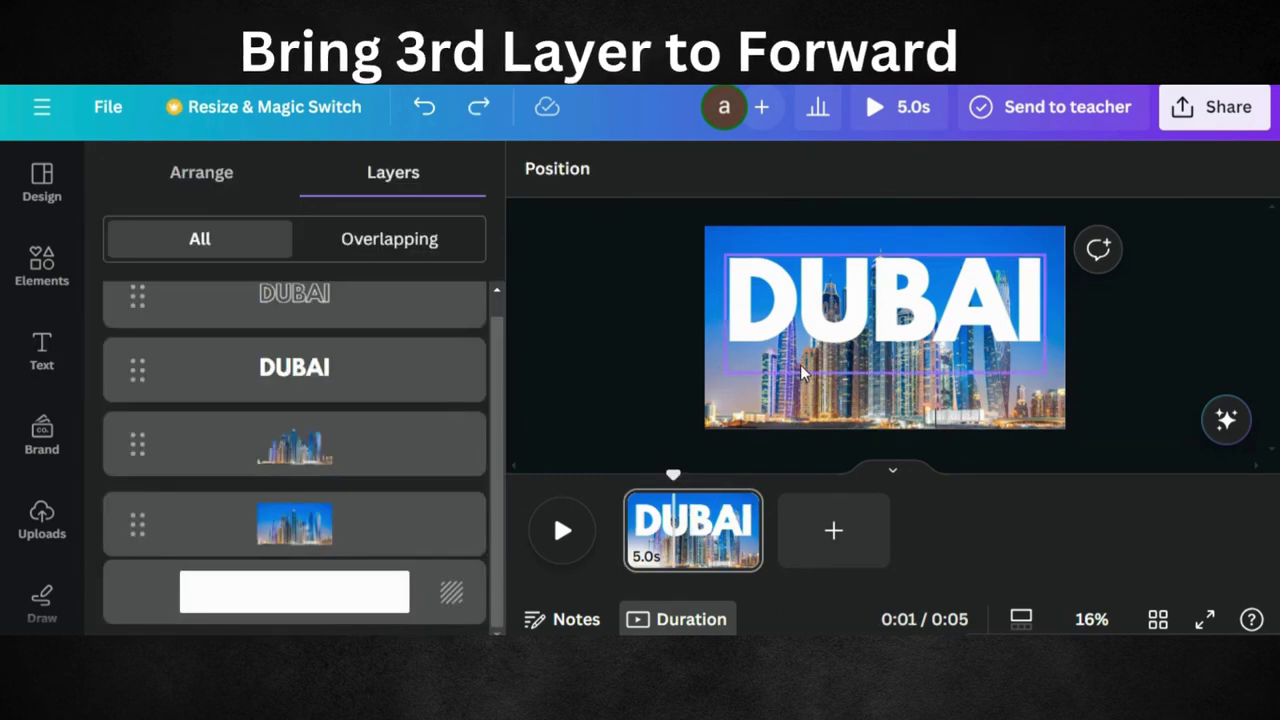
# Bring the background-removed skyline layer forward so it sits between the solid and hollow DUBAI headings
pyautogui.click(778, 404)
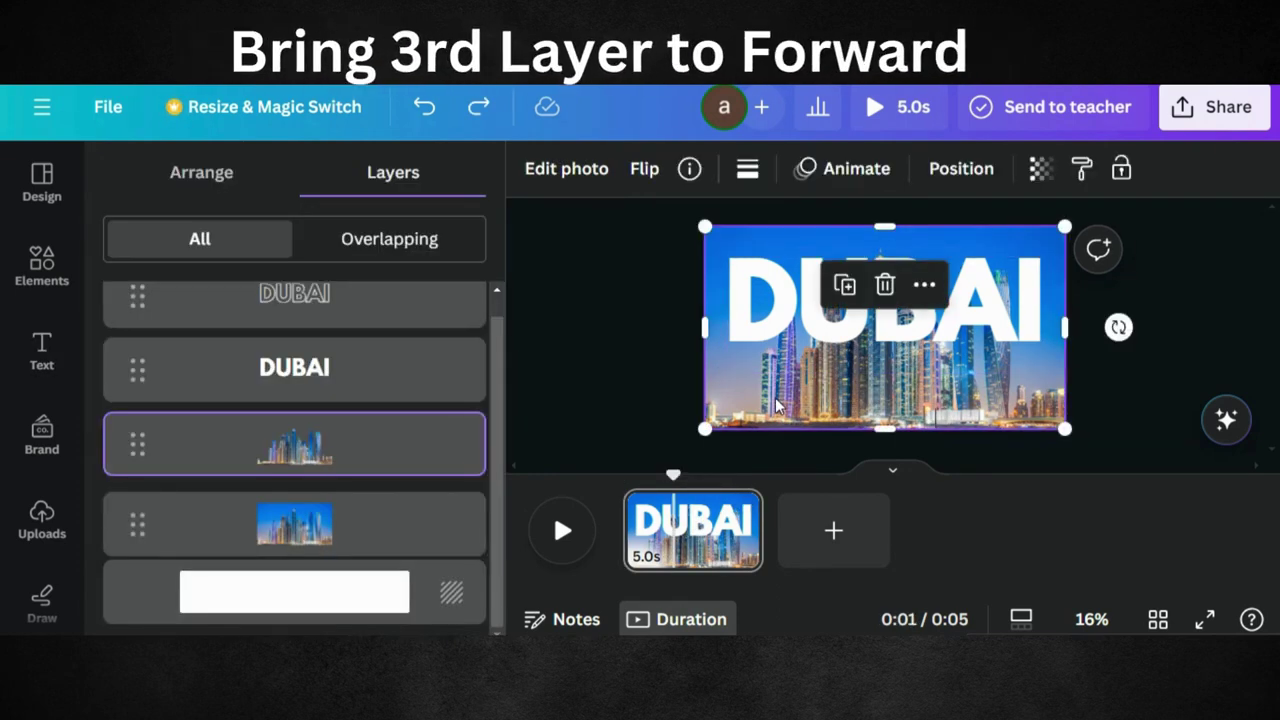
pyautogui.rightClick(777, 403)
pyautogui.moveTo(849, 369)
pyautogui.click(1017, 369)
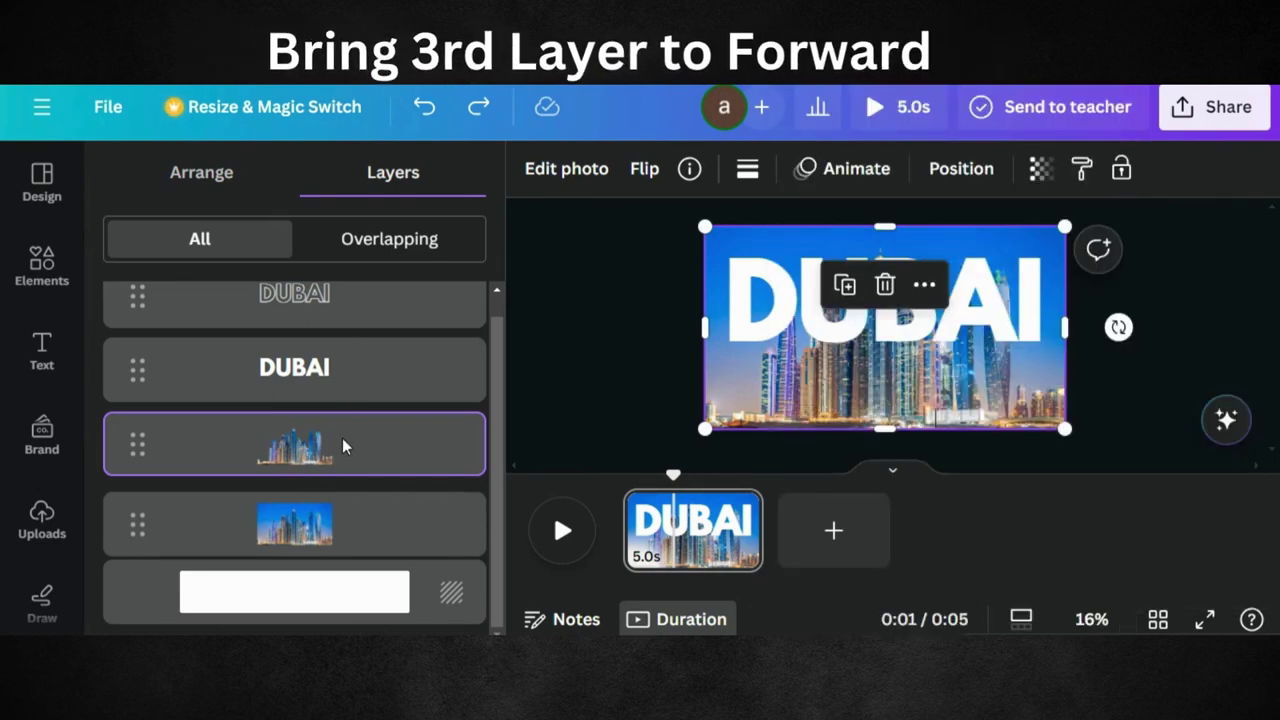
pyautogui.rightClick(754, 399)
pyautogui.moveTo(834, 380)
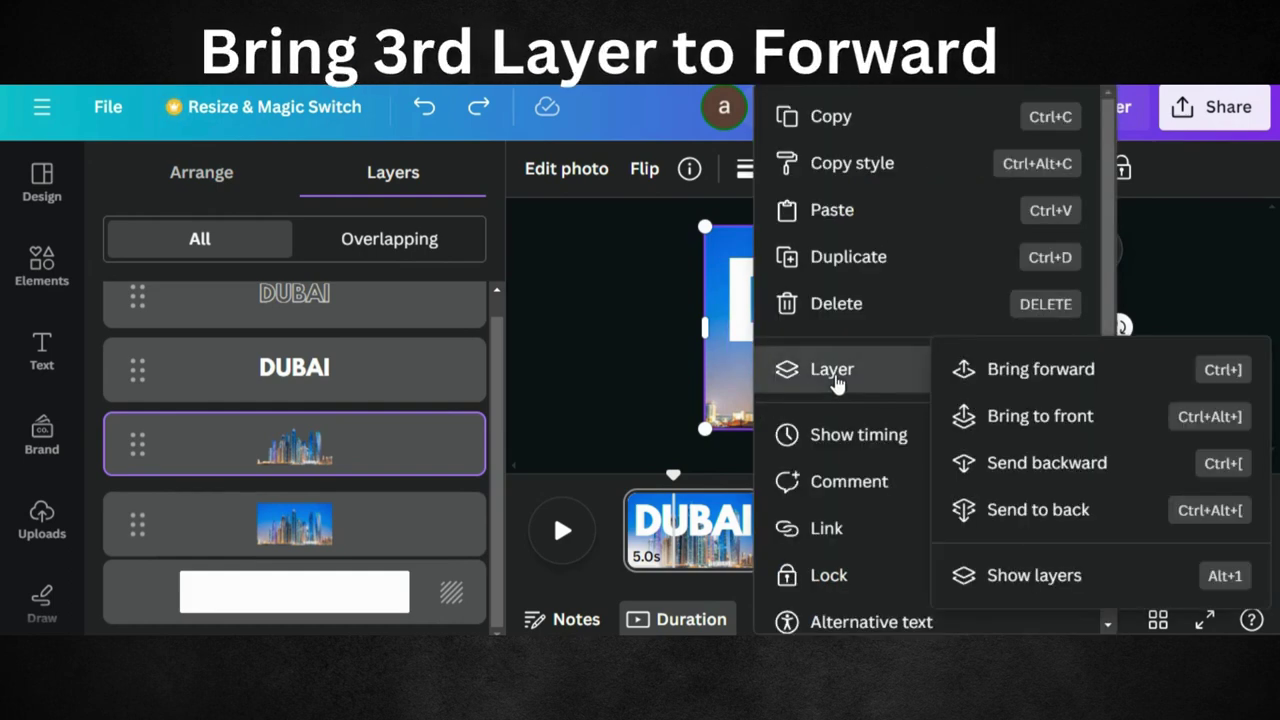
pyautogui.click(1020, 372)
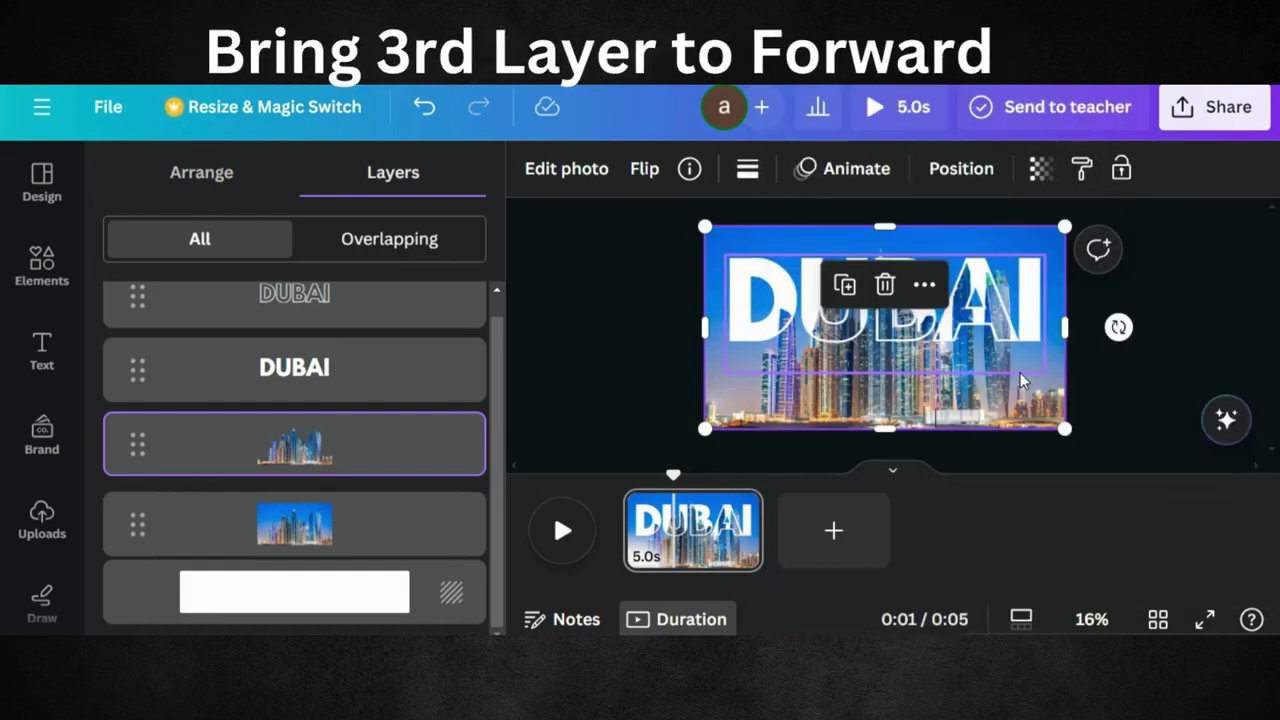
pyautogui.click(598, 338)
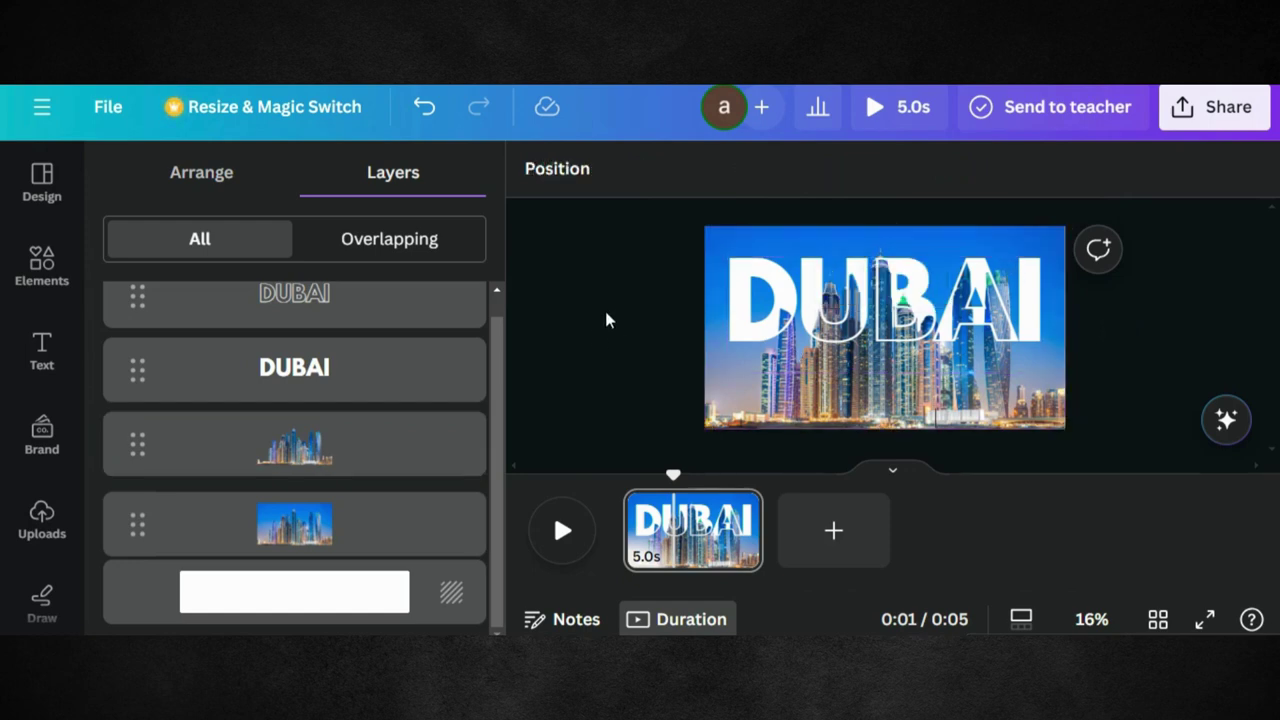
# Duplicate the DUBAI page and move both DUBAI headings straight up off the canvas on the copy
pyautogui.click(738, 515)
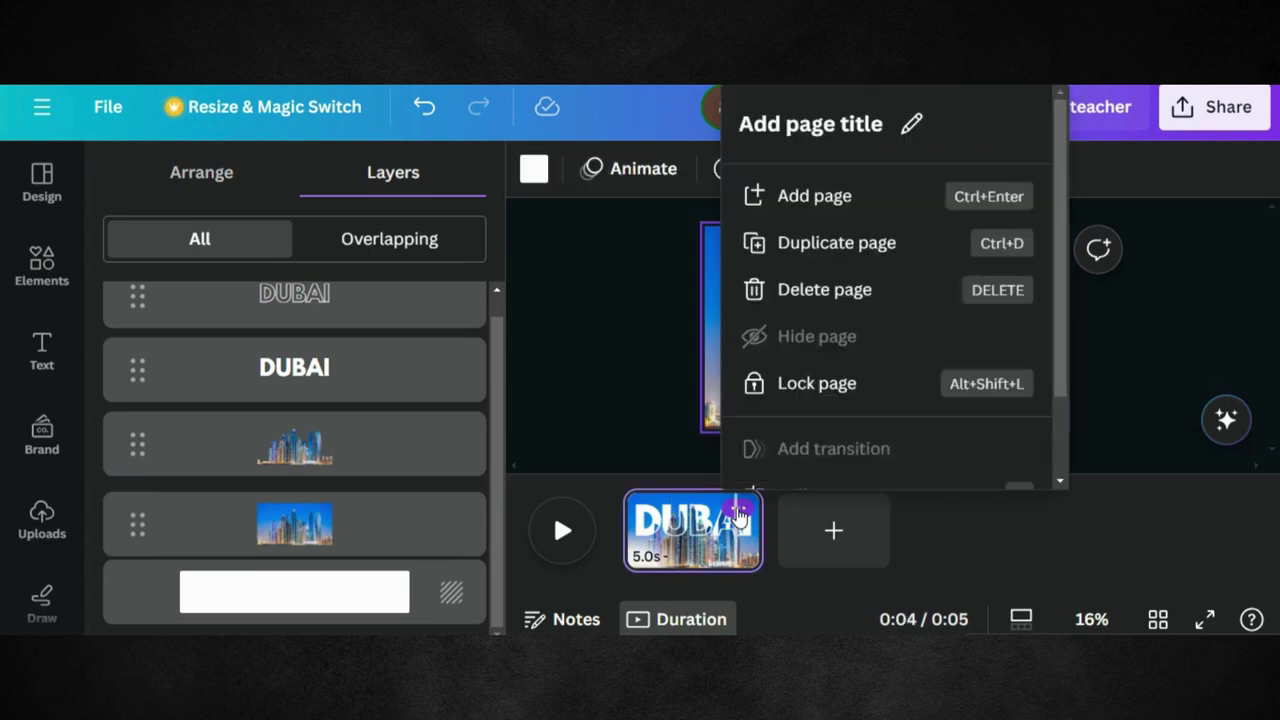
pyautogui.click(810, 249)
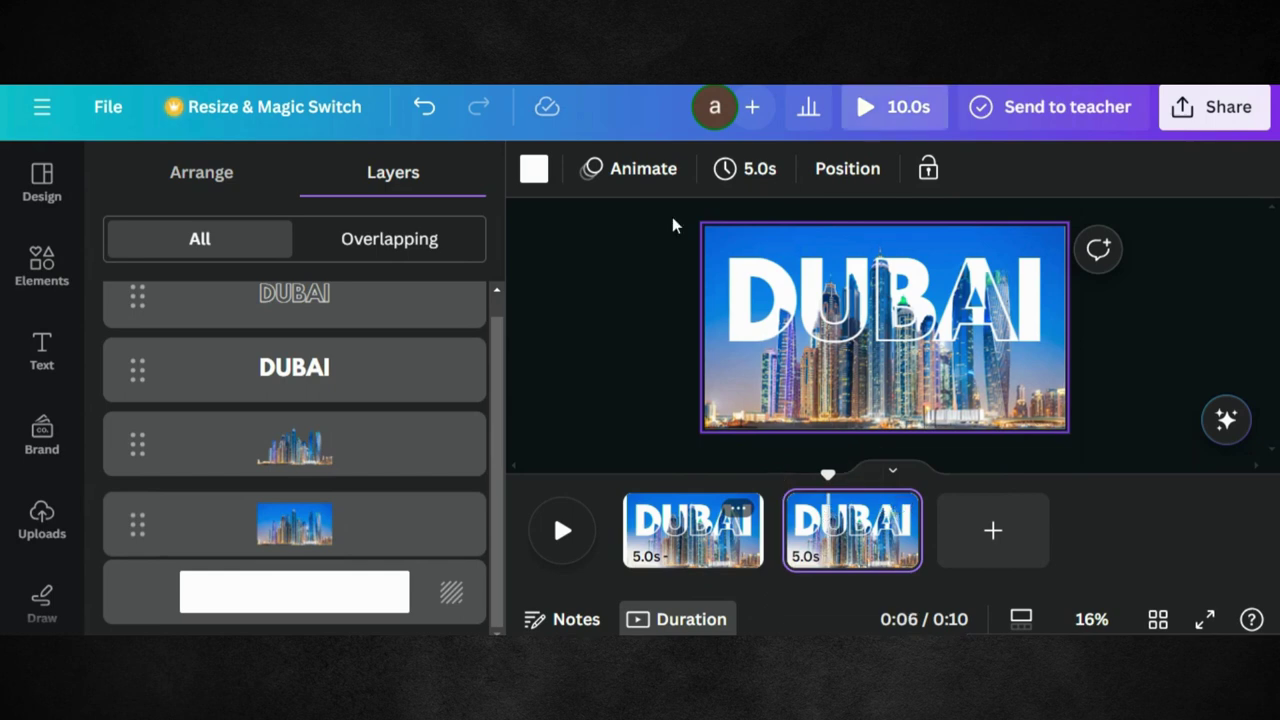
pyautogui.moveTo(663, 283); pyautogui.dragTo(765, 149)
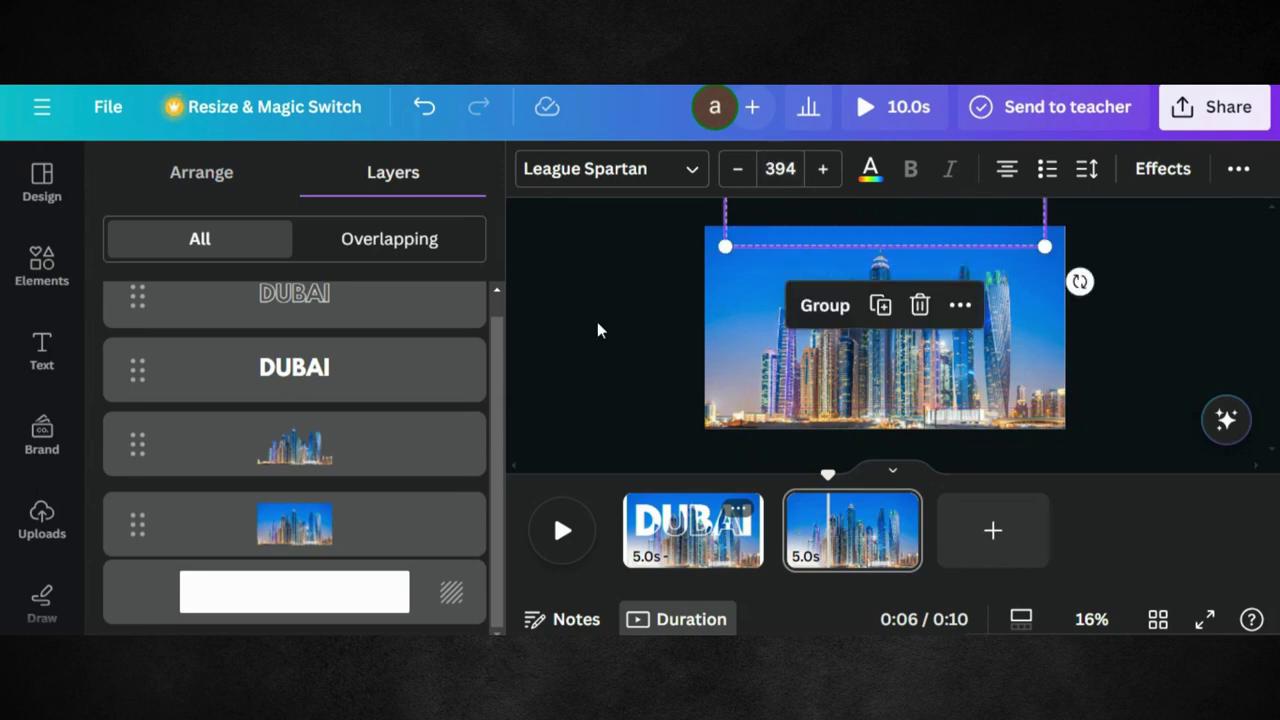
# Duplicate the skyline page without visible text and place one of the two ahead of the DUBAI page
pyautogui.click(895, 509)
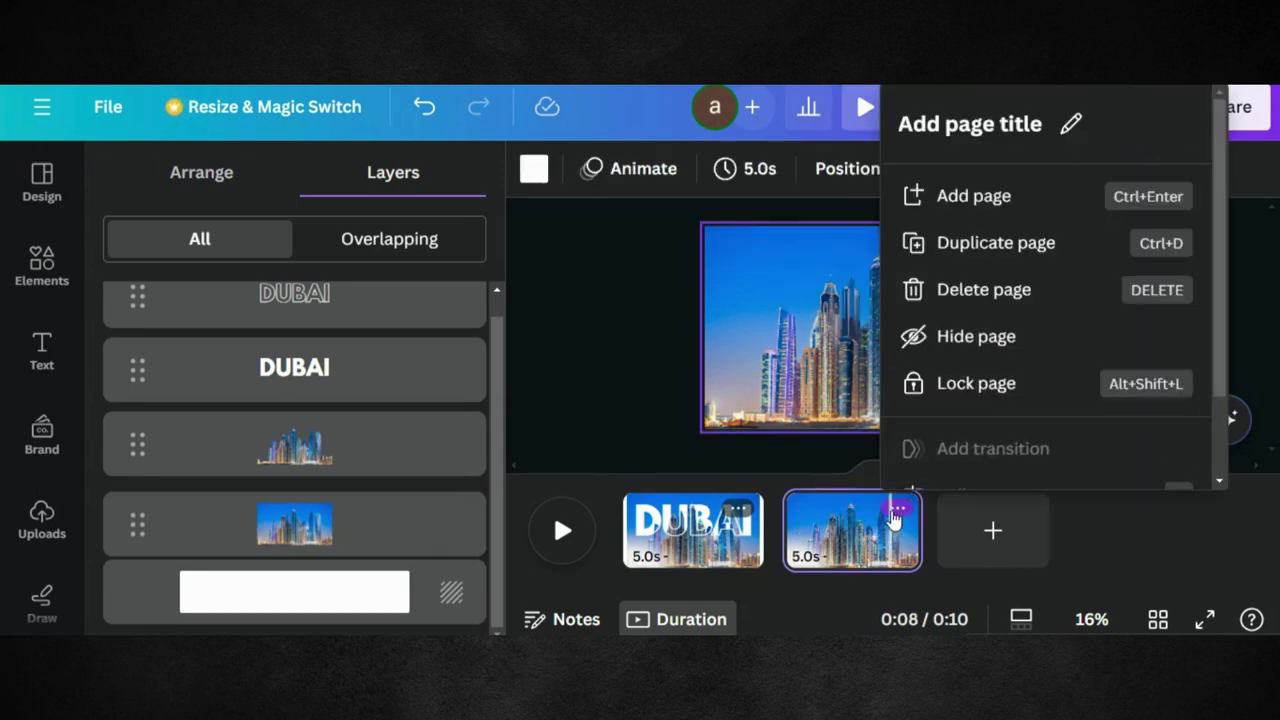
pyautogui.click(1000, 244)
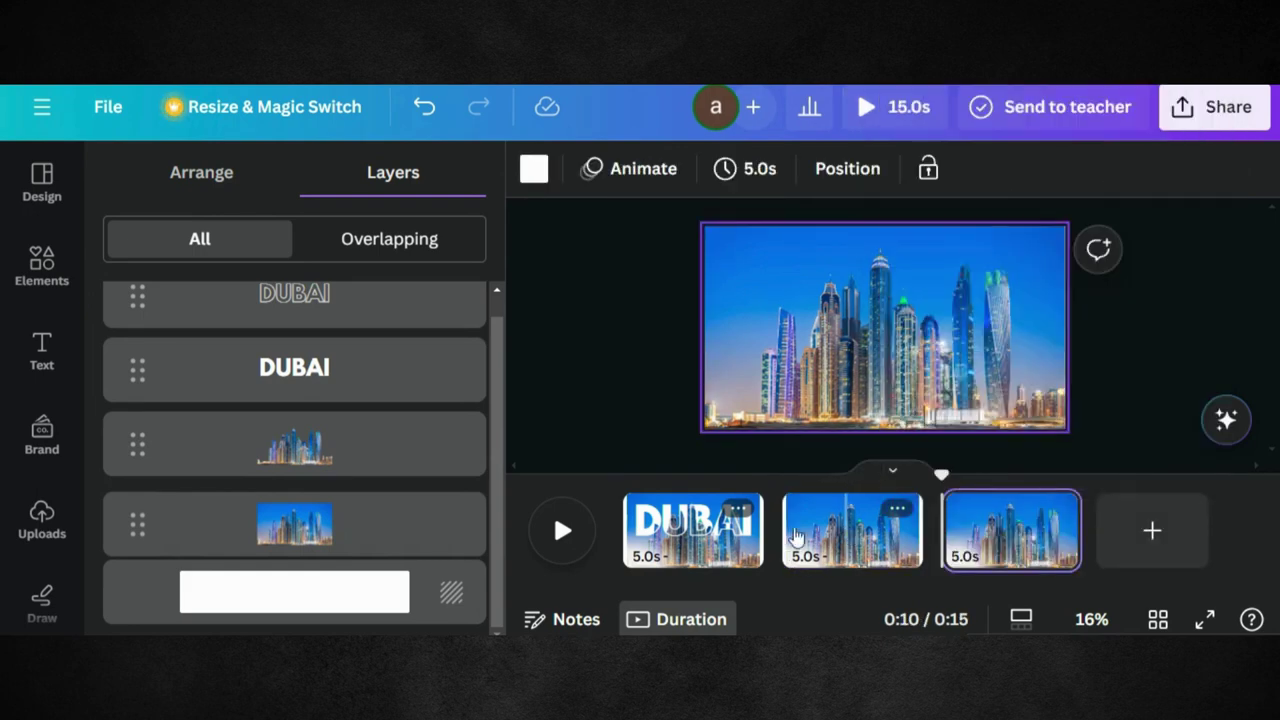
pyautogui.moveTo(796, 538); pyautogui.dragTo(670, 540)
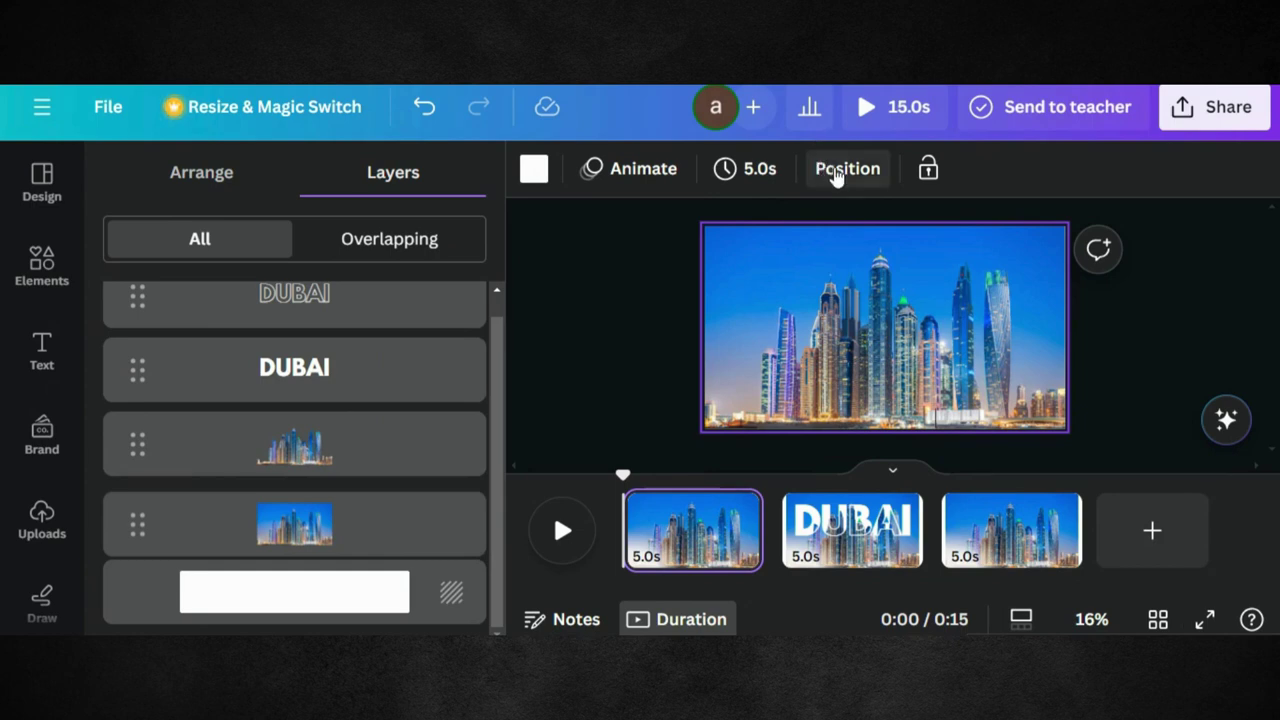
# Set the page timing to 2.0 seconds and apply it to all three pages
pyautogui.click(748, 169)
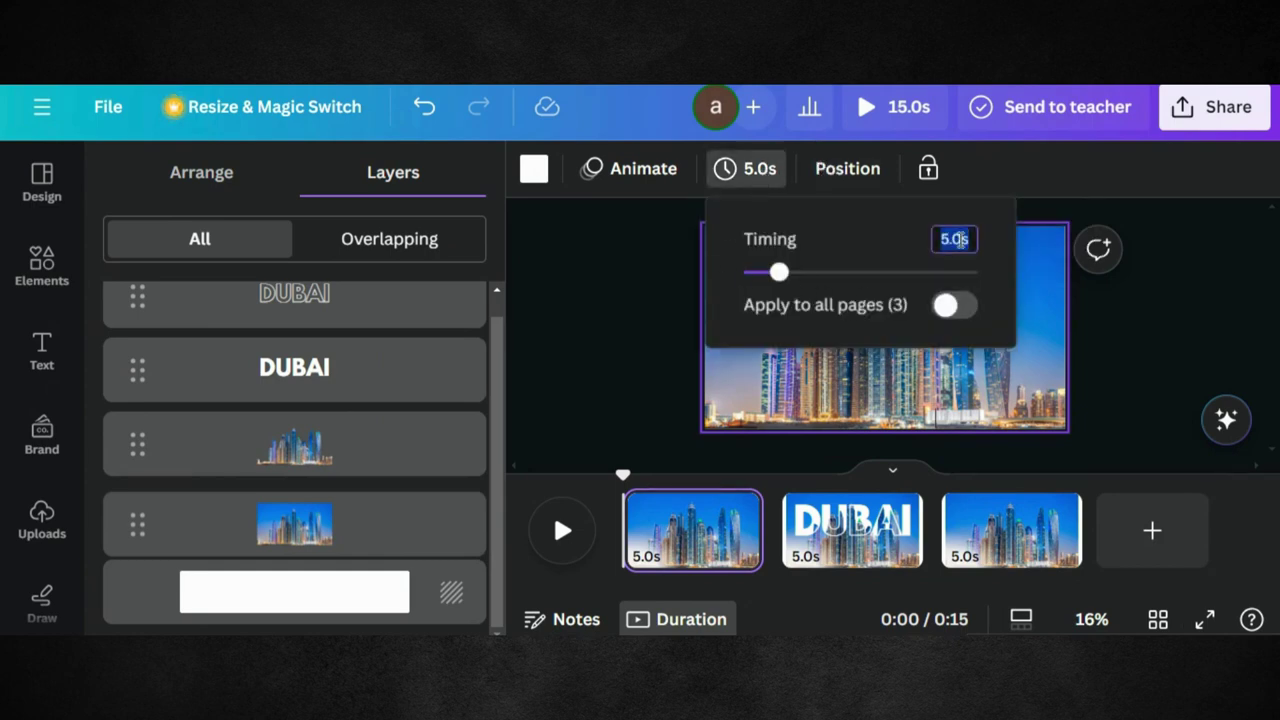
pyautogui.click(966, 308)
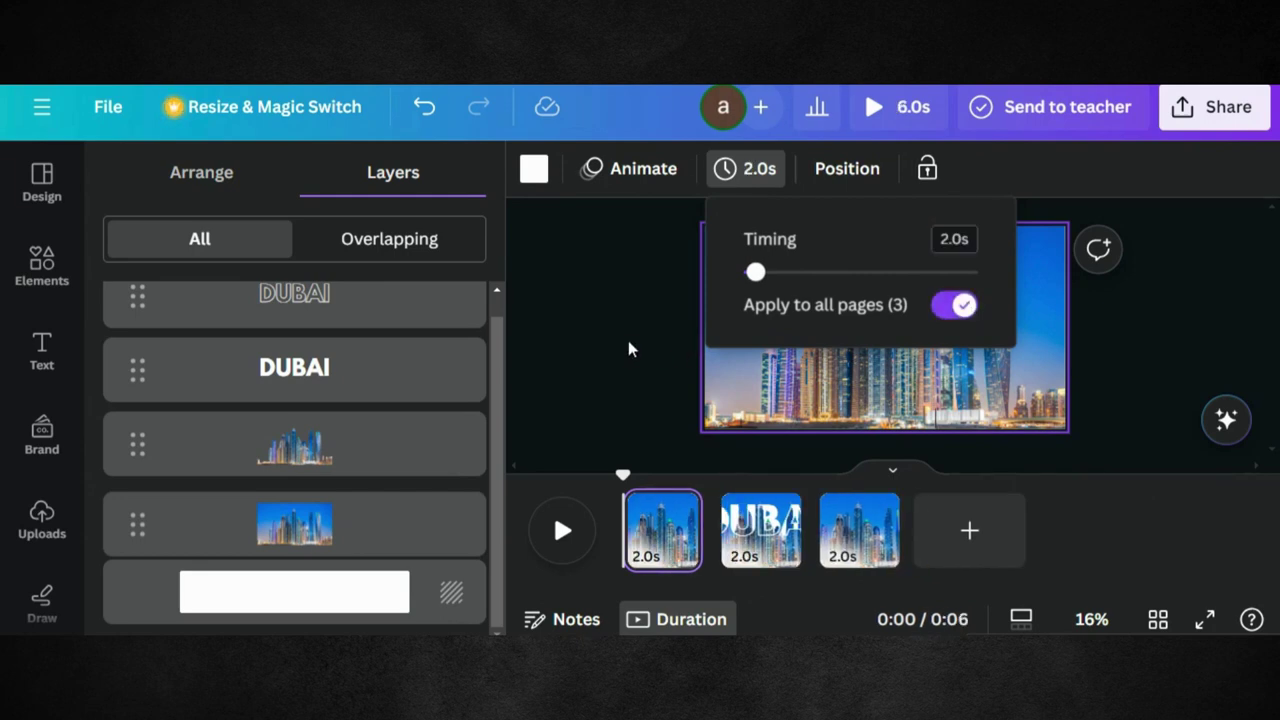
# Add a Match & Move transition lasting 0.9 seconds after the first page and apply it between all pages
pyautogui.click(707, 540)
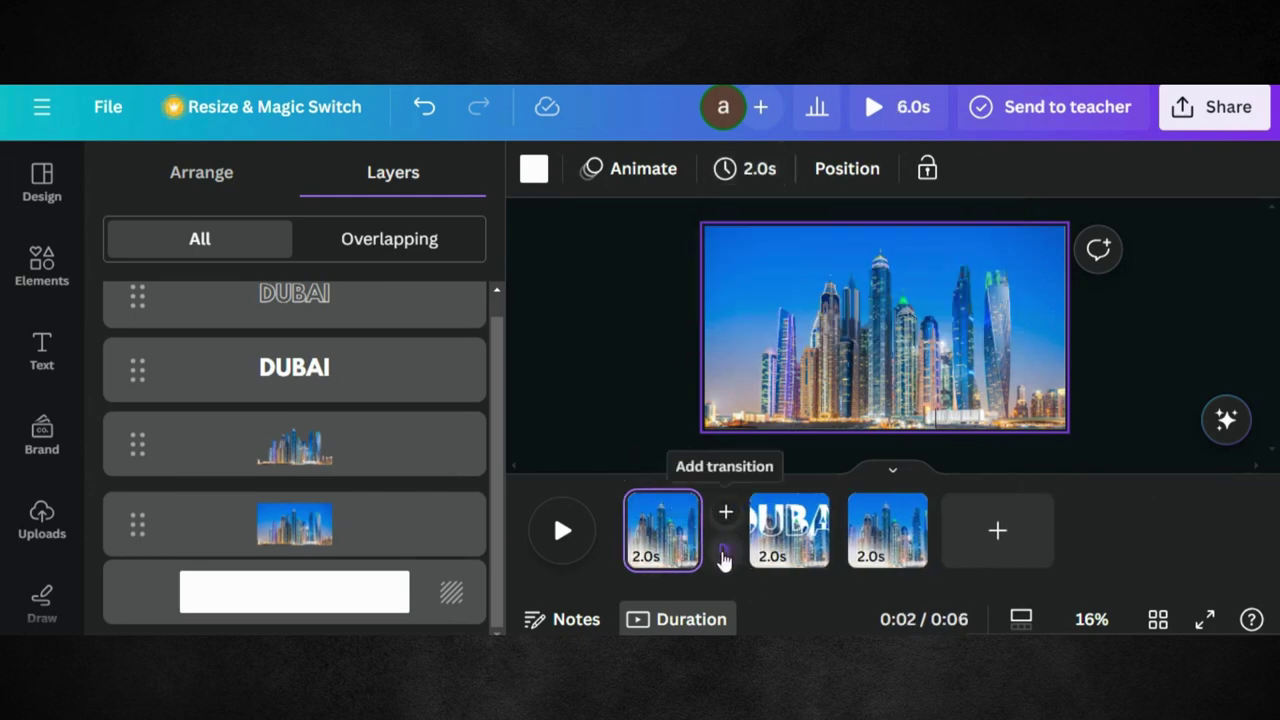
pyautogui.click(723, 556)
pyautogui.scroll(-3, 220, 495)
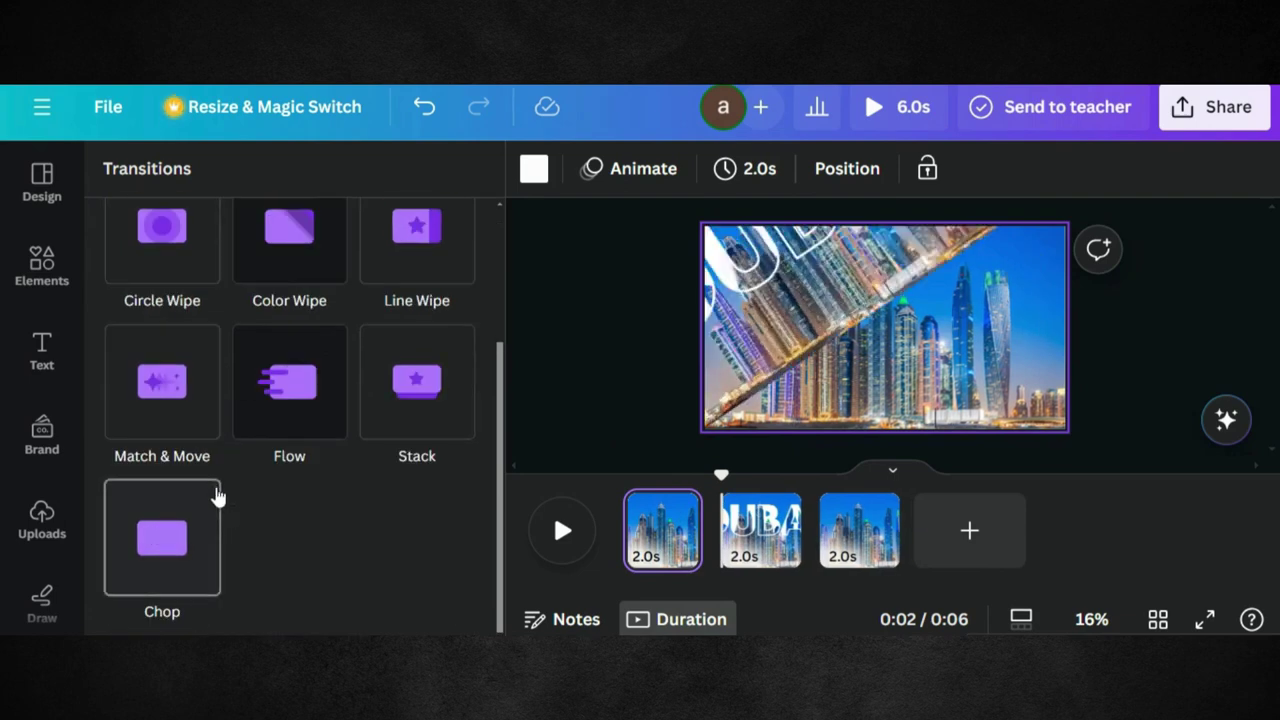
pyautogui.click(143, 366)
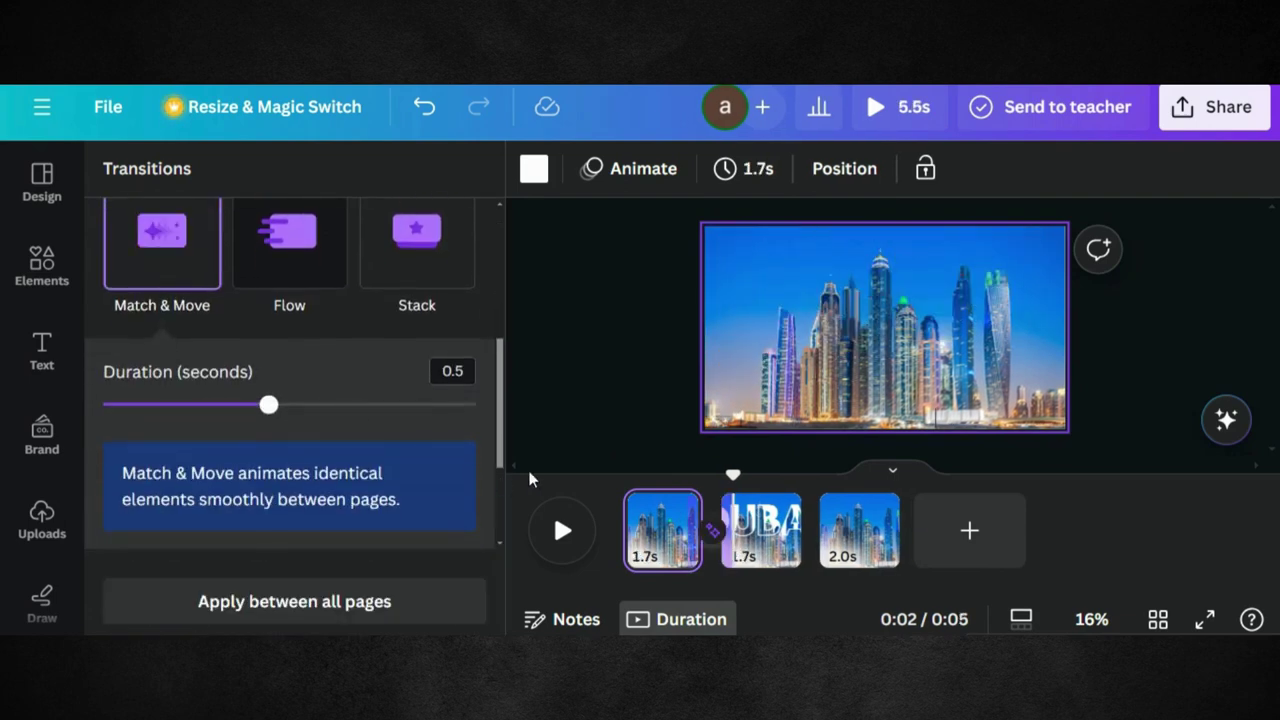
pyautogui.moveTo(270, 410); pyautogui.dragTo(450, 415)
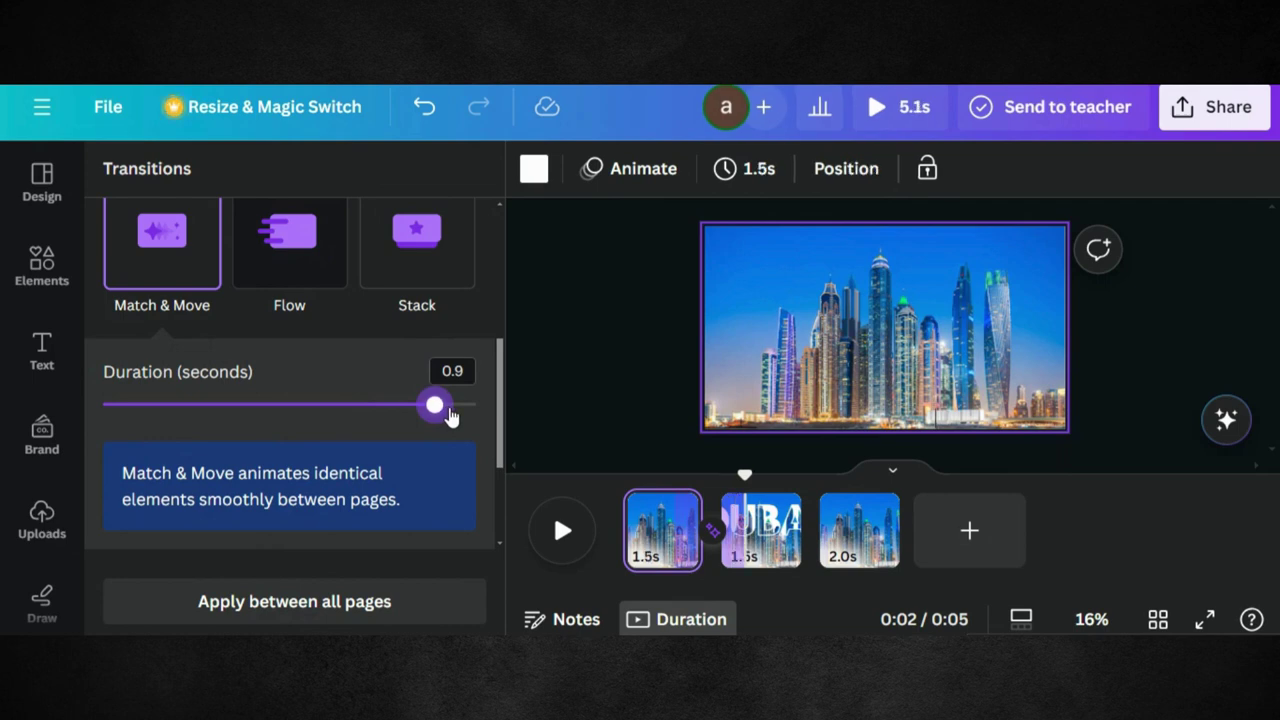
pyautogui.scroll(-2, 337, 432)
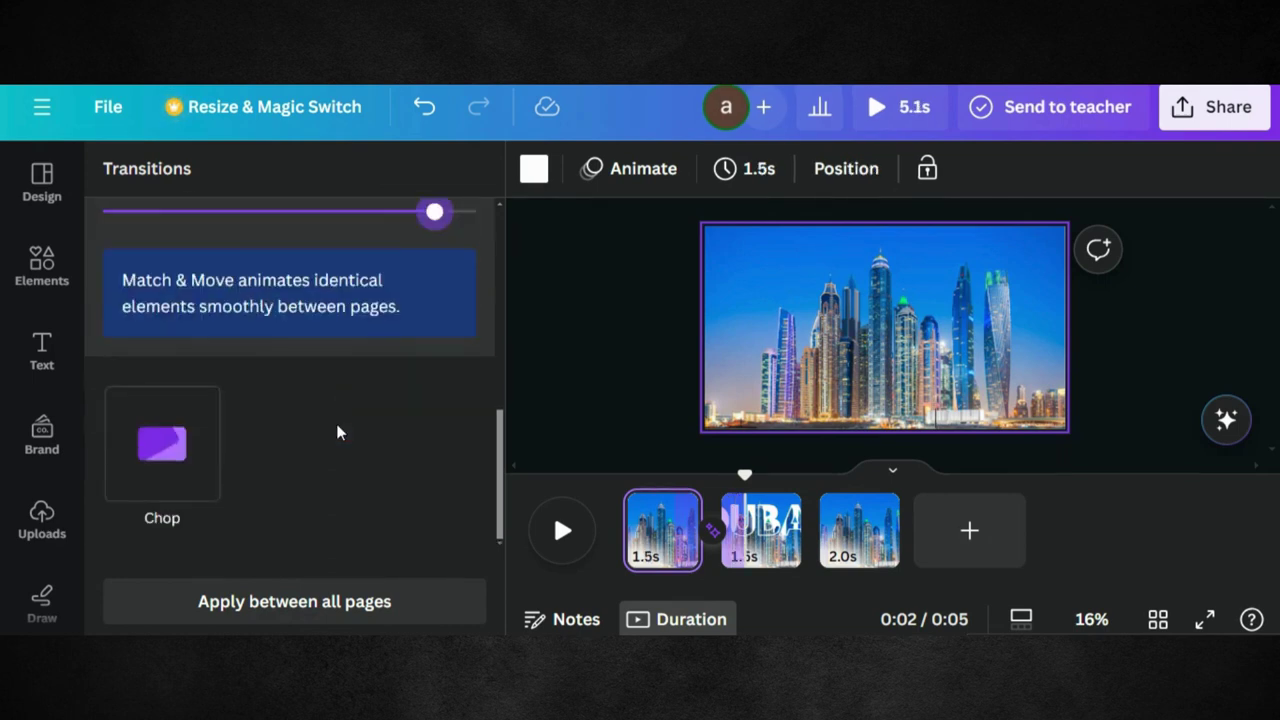
pyautogui.click(306, 602)
pyautogui.scroll(3, 306, 593)
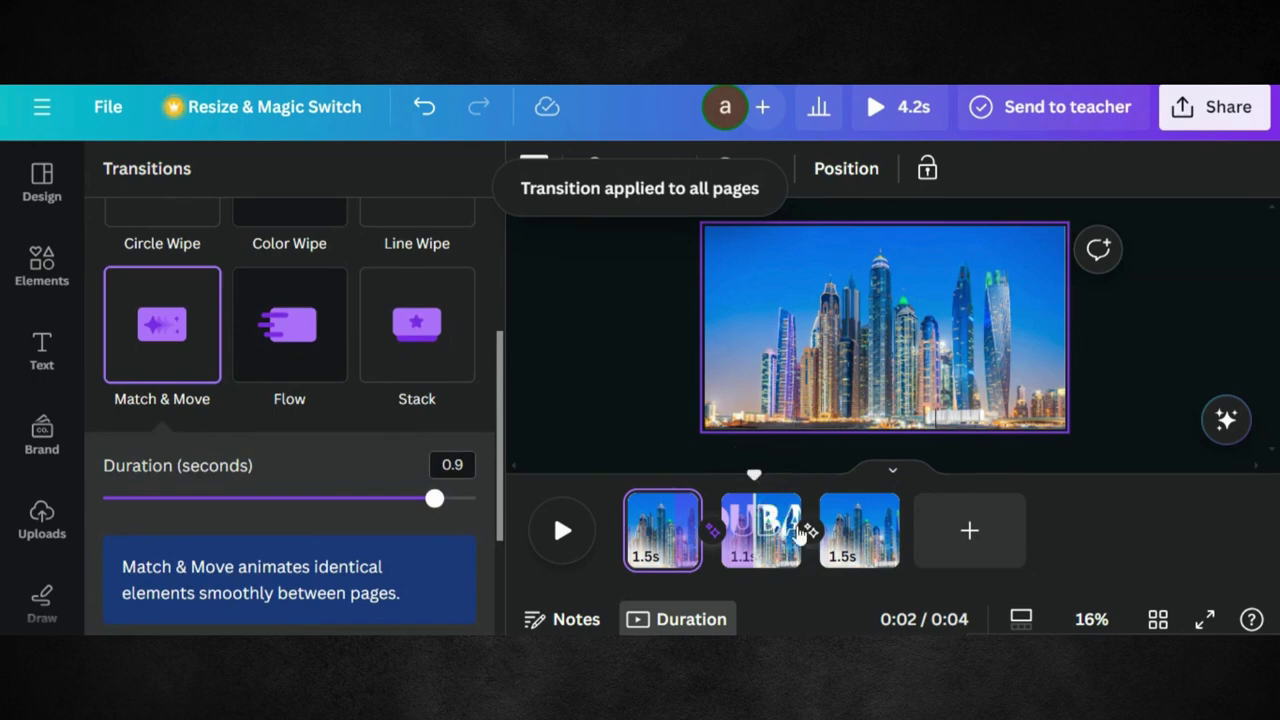
# Lengthen the middle DUBAI page to 2.1 seconds and play the video from the start
pyautogui.moveTo(795, 511); pyautogui.dragTo(846, 510)
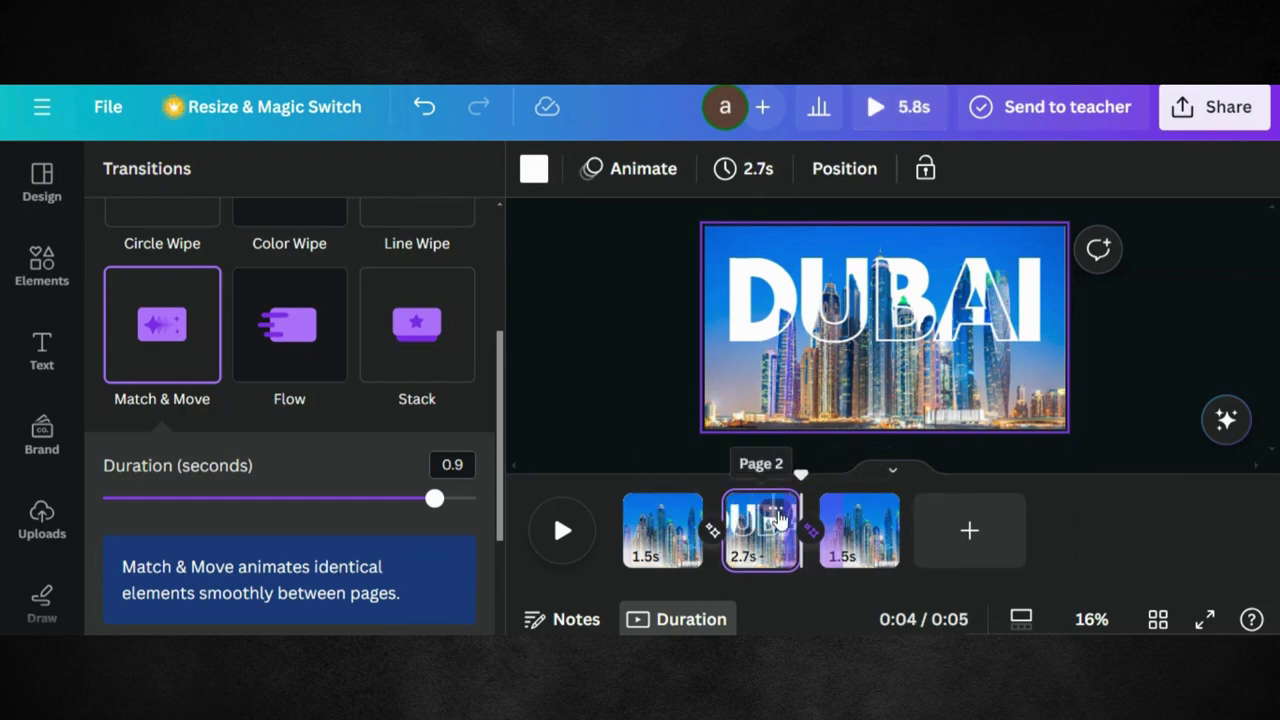
pyautogui.moveTo(797, 508); pyautogui.dragTo(774, 508)
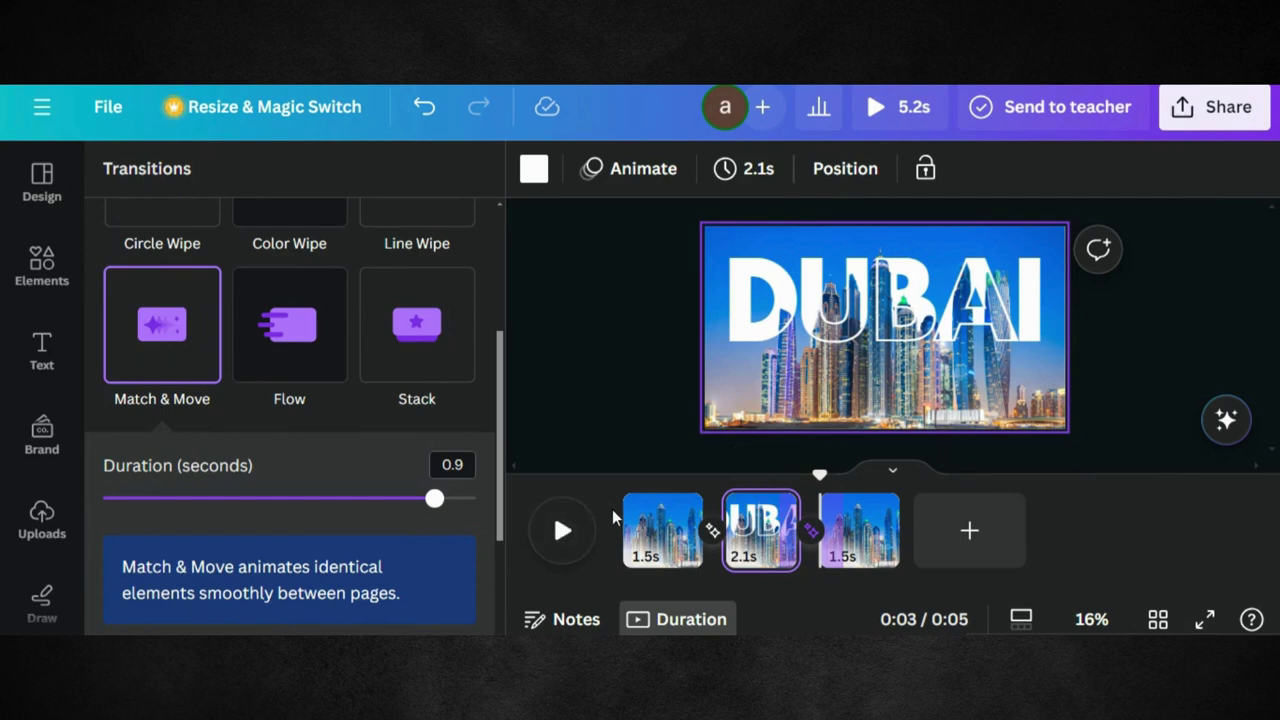
pyautogui.click(621, 520)
pyautogui.click(563, 530)
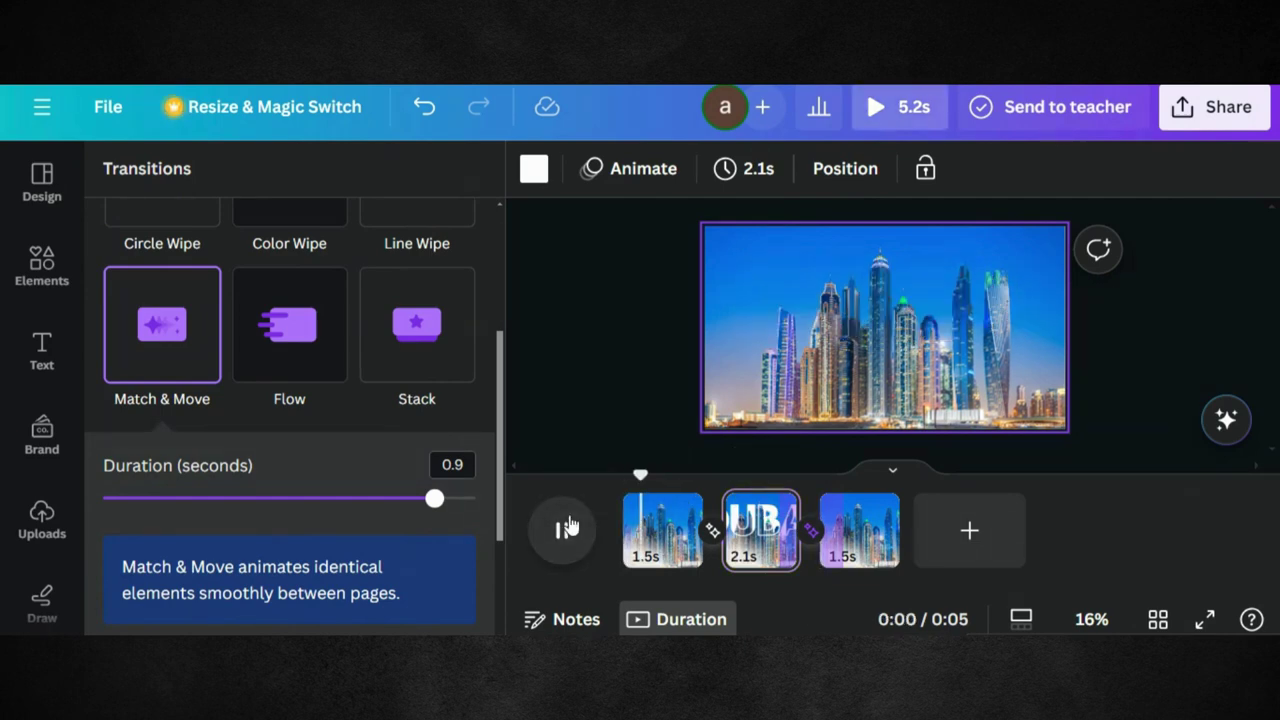